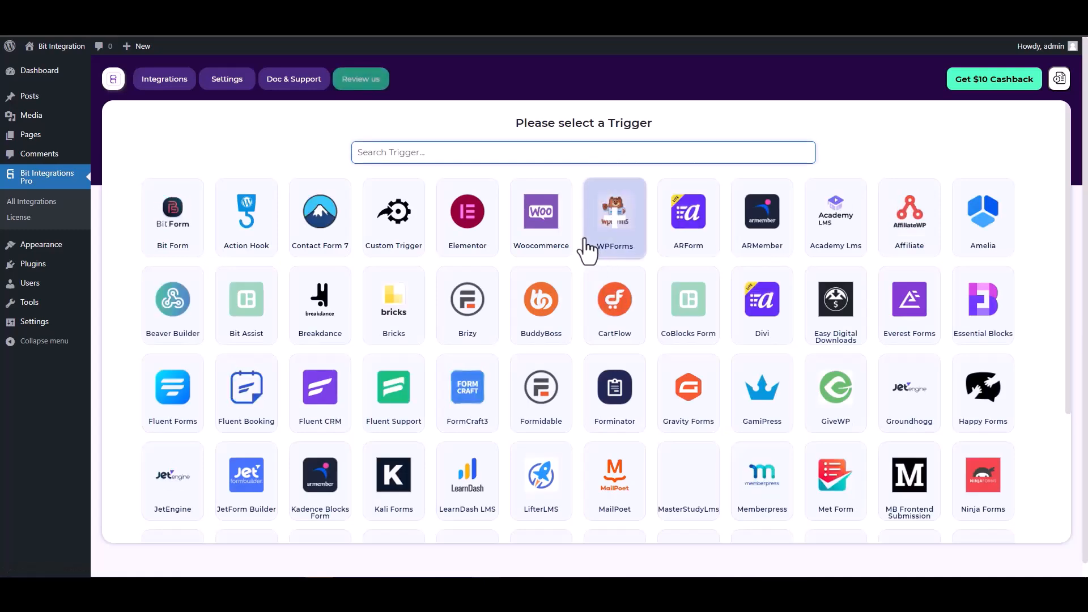
Step: Pick CoBlocks Form as the trigger from a 'co' search and start fetching its form data
{"action": "type", "text": "co"}
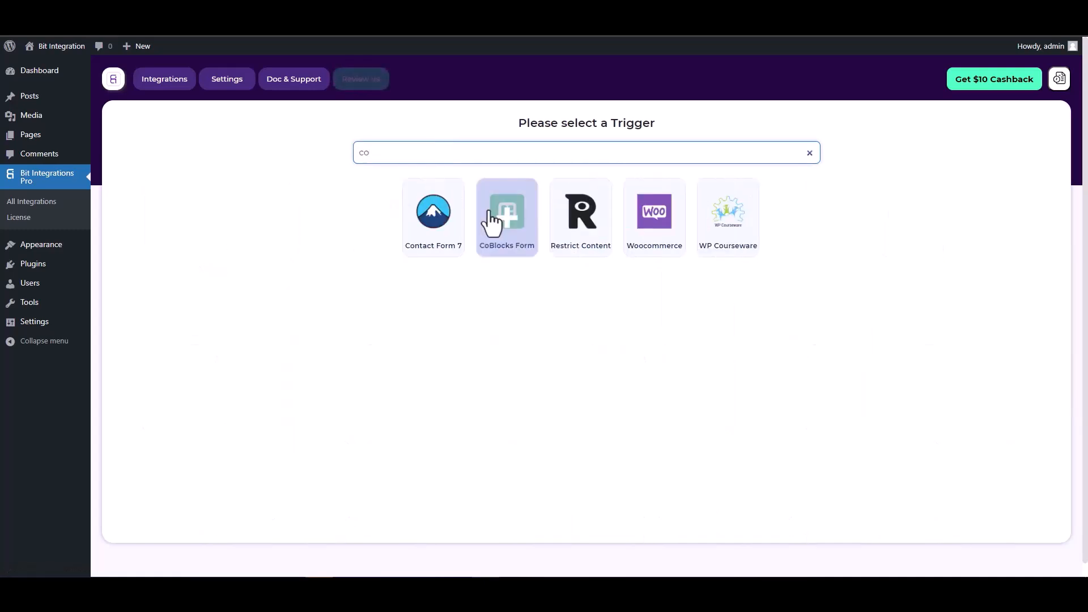
{"action": "left_click", "coordinate": [496, 230]}
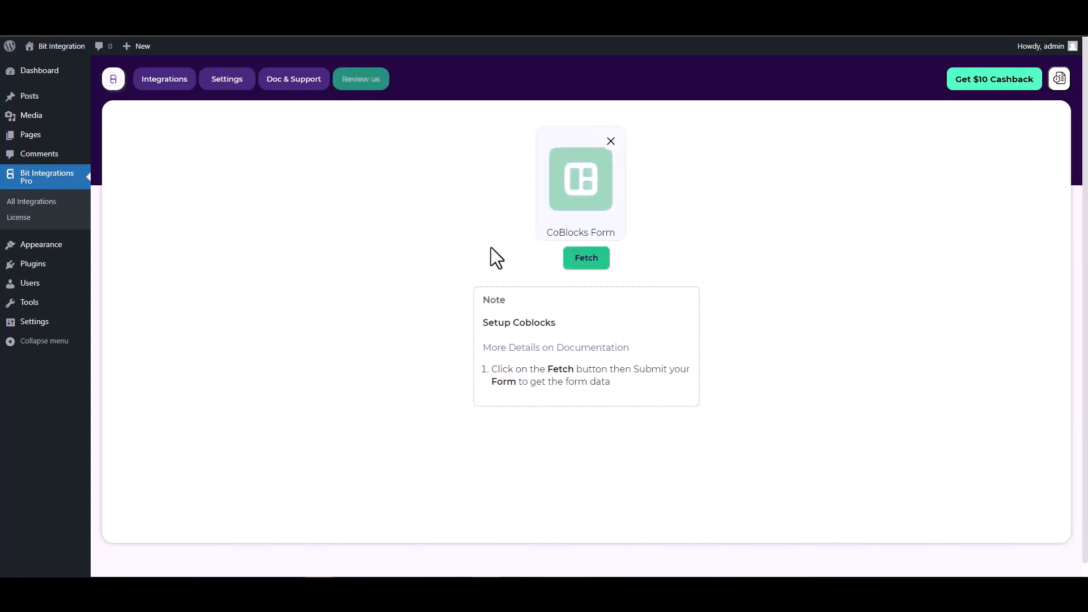
{"action": "left_click", "coordinate": [578, 259]}
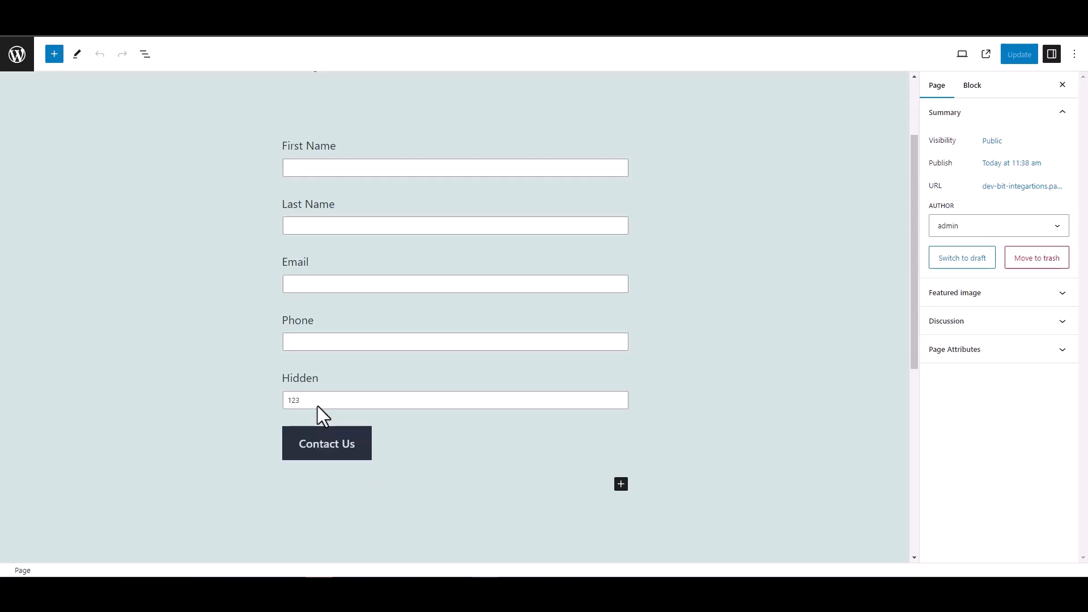
Step: Check the contact form's Hidden field block, valued 123, then deselect it
{"action": "double_click", "coordinate": [299, 377]}
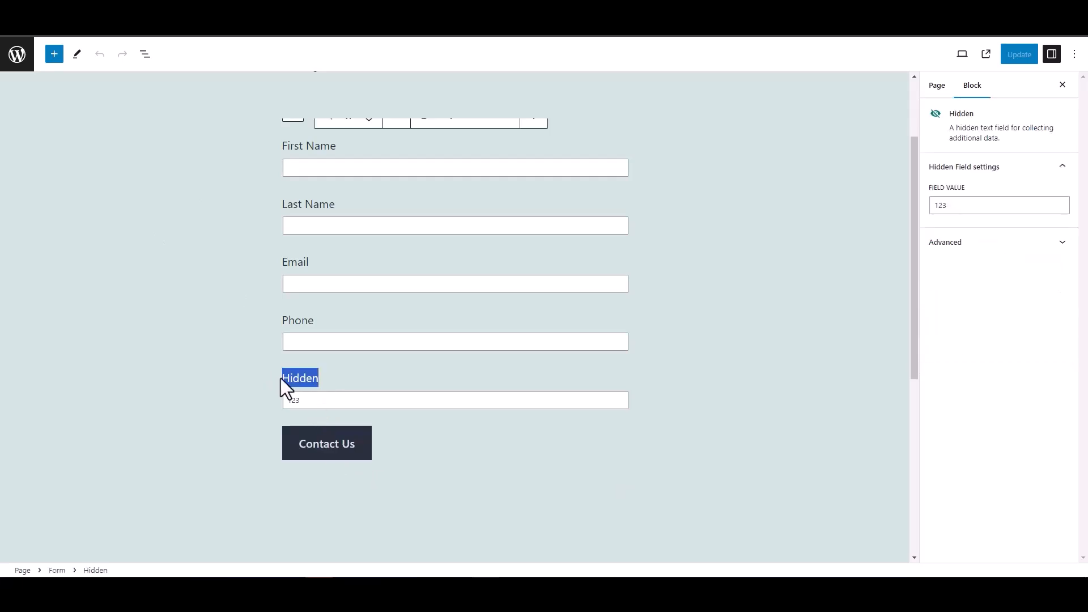
{"action": "left_click", "coordinate": [222, 365]}
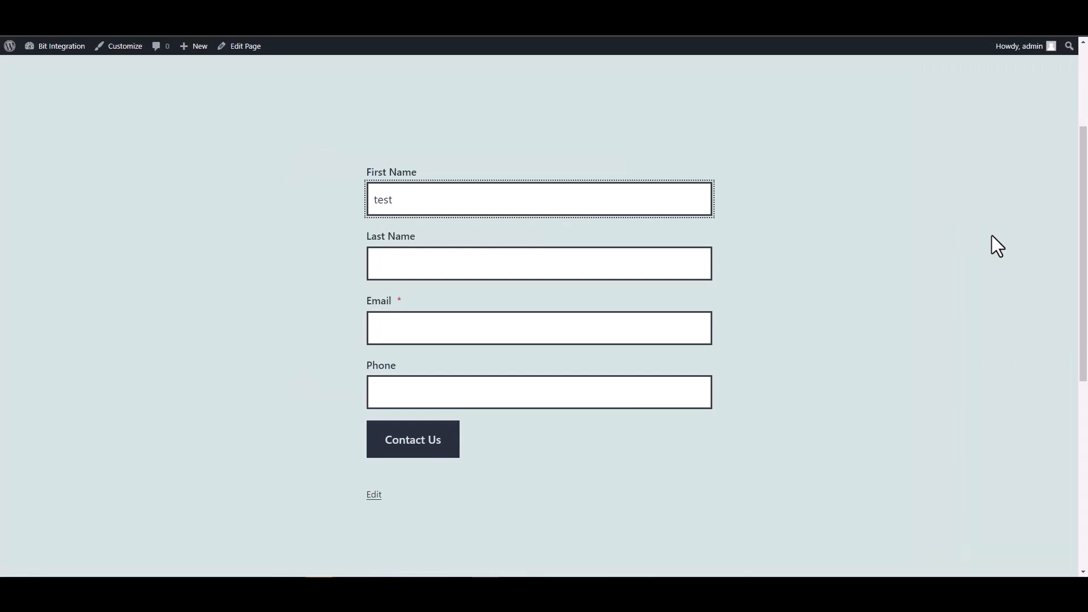
Step: Fill the Last Name field with 'test1', correcting a misplaced character
{"action": "left_click", "coordinate": [692, 265]}
{"action": "type", "text": "test"}
{"action": "key", "text": "Home"}
{"action": "type", "text": "1"}
{"action": "key", "text": "BackSpace"}
{"action": "left_click", "coordinate": [680, 253]}
{"action": "type", "text": "1"}
Step: Enter a test e-mail address and phone 12345678, then submit the Contact Us form
{"action": "left_click", "coordinate": [608, 333]}
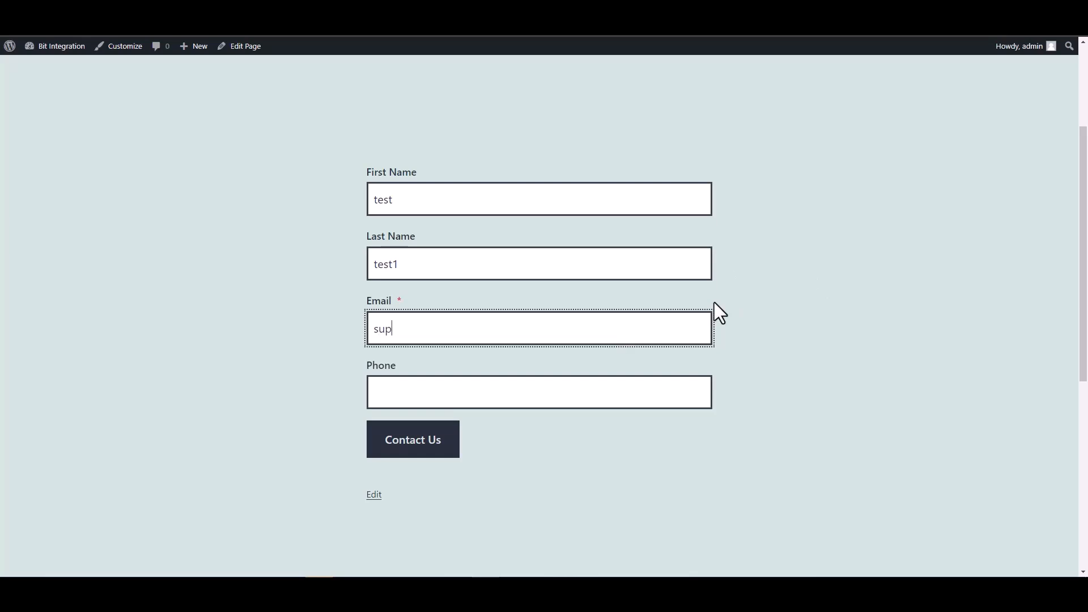
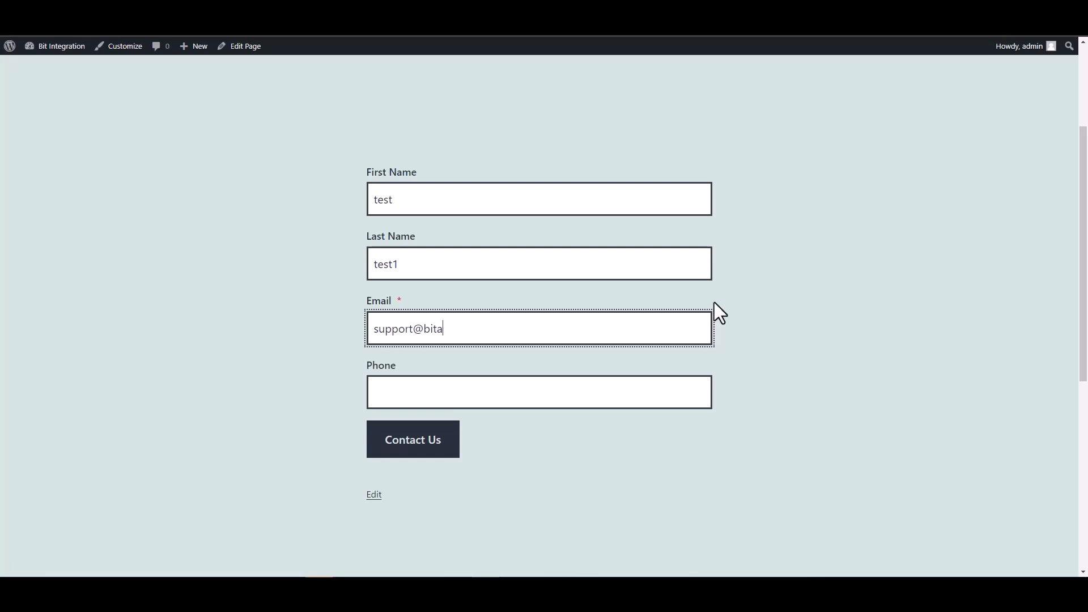
{"action": "type", "text": "test@test.pro"}
{"action": "left_click", "coordinate": [629, 400]}
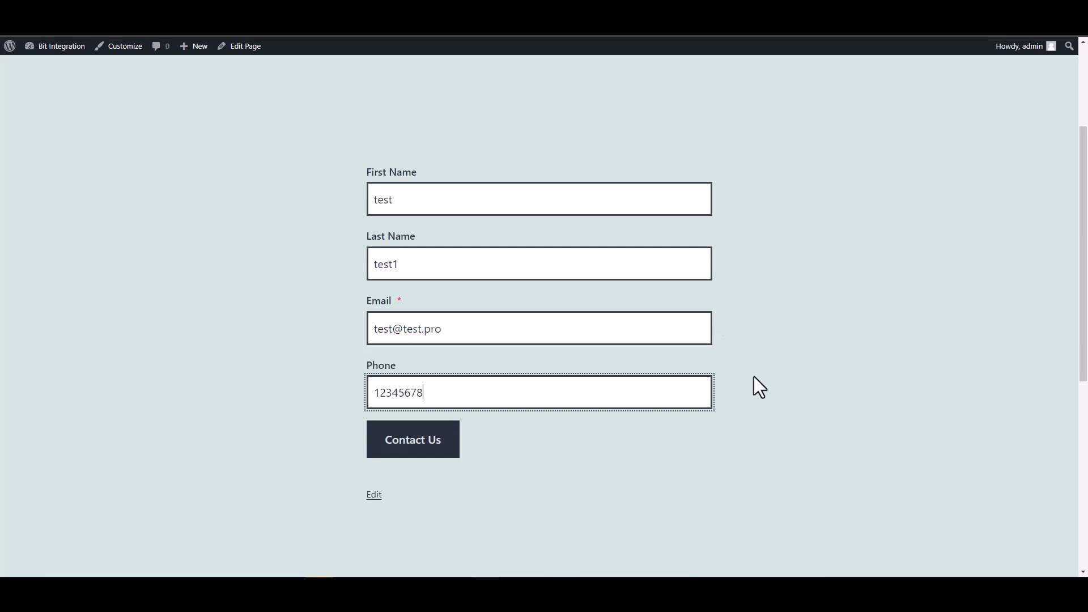
{"action": "left_click", "coordinate": [423, 439]}
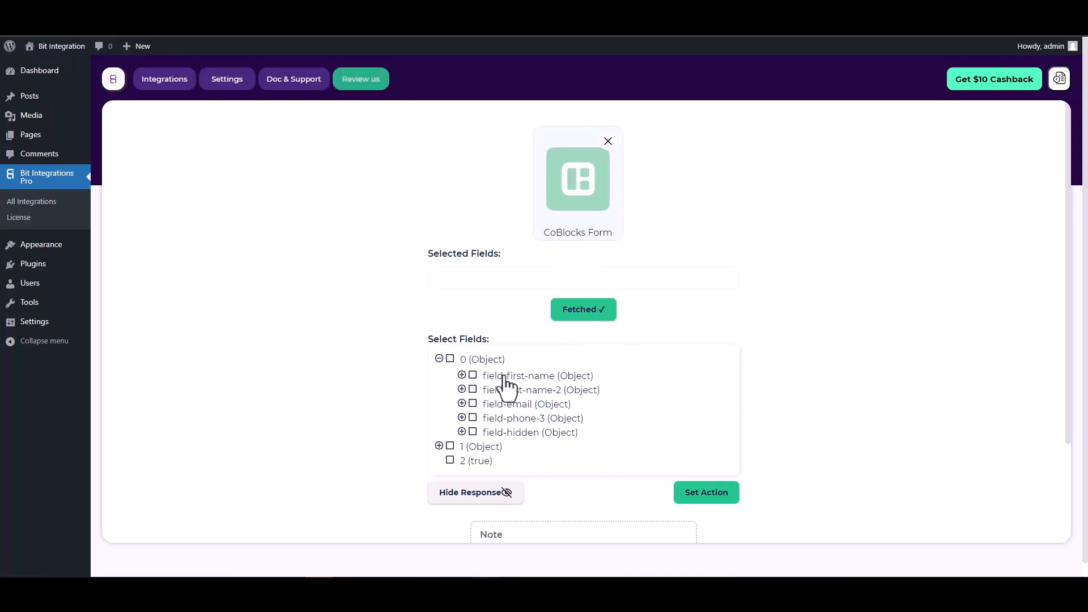
Step: Select all five fields: first-name, last-name-2, email, phone-3 and hidden
{"action": "left_click", "coordinate": [473, 376]}
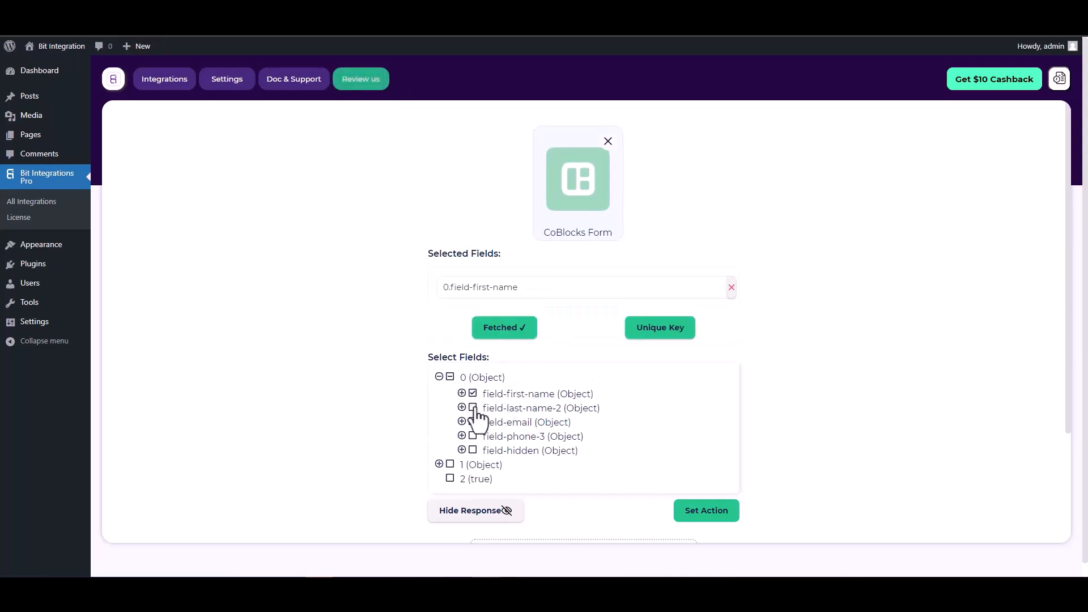
{"action": "left_click", "coordinate": [472, 413]}
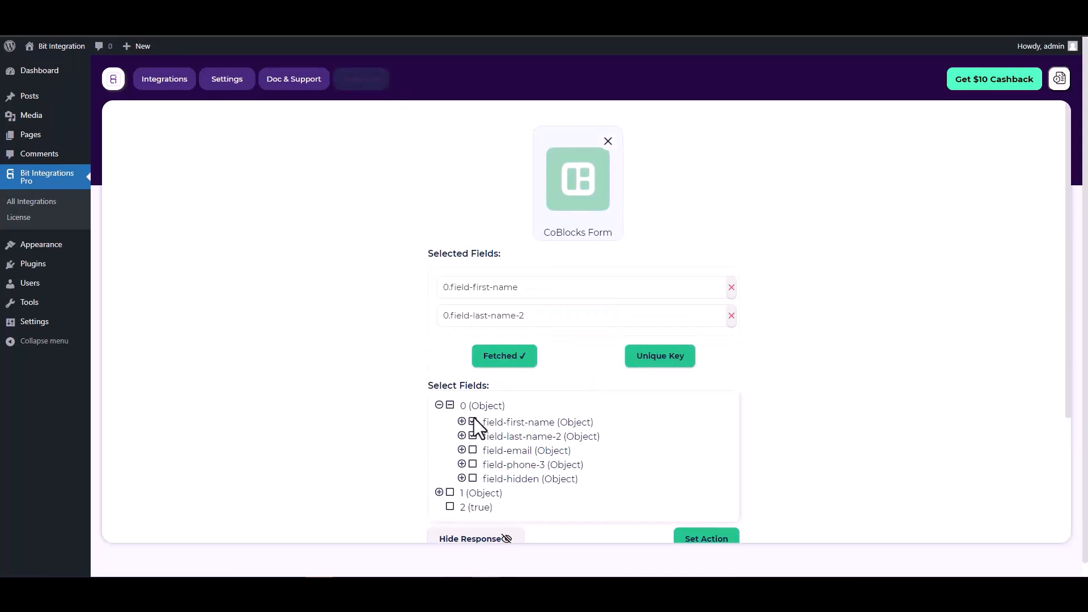
{"action": "left_click", "coordinate": [473, 450]}
{"action": "left_click", "coordinate": [473, 492]}
{"action": "left_click", "coordinate": [473, 536]}
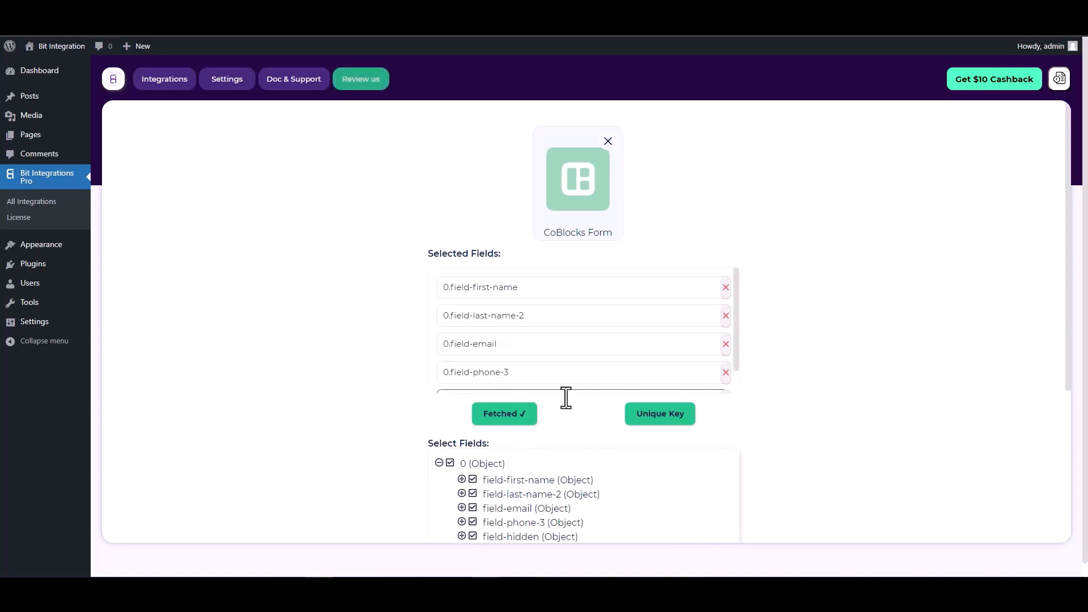
{"action": "scroll", "coordinate": [545, 400], "scroll_direction": "down", "scroll_amount": 1}
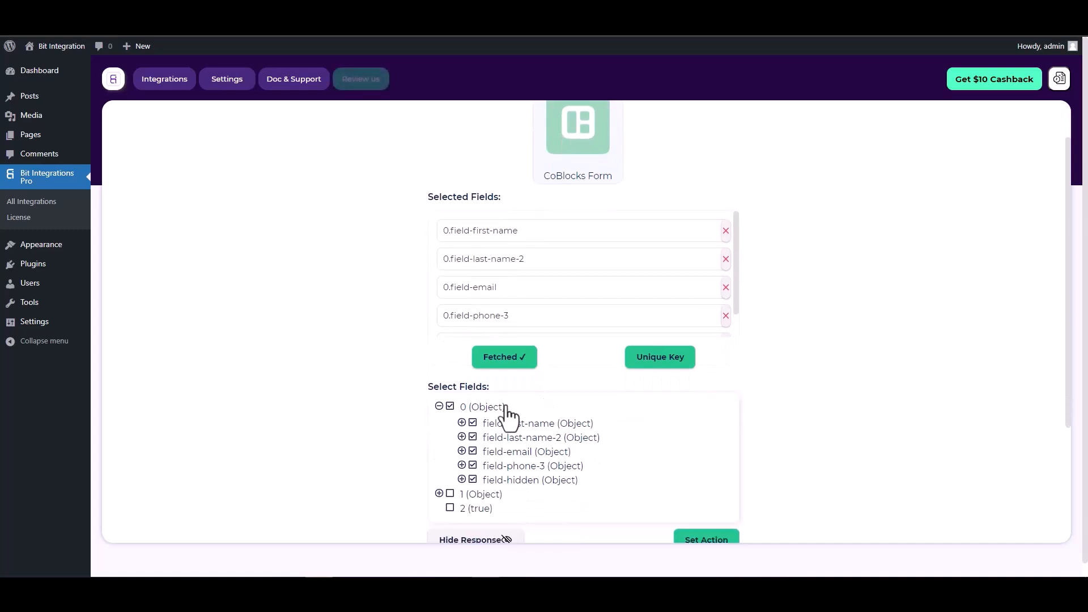
Step: Set 0.field-hidden as the unique primary key
{"action": "left_click", "coordinate": [660, 360]}
{"action": "left_click", "coordinate": [587, 312]}
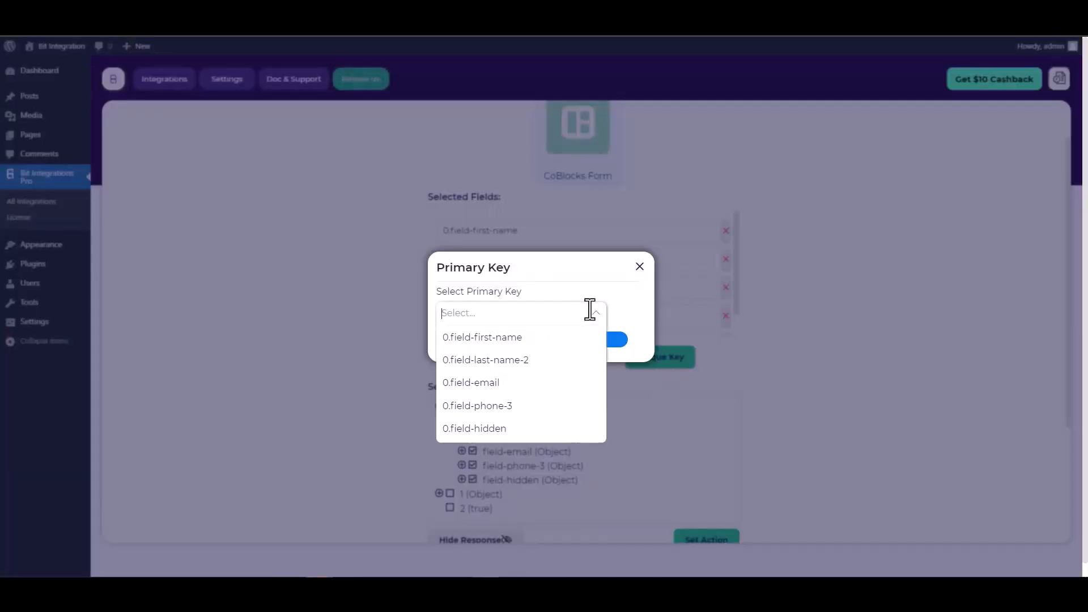
{"action": "left_click", "coordinate": [483, 428]}
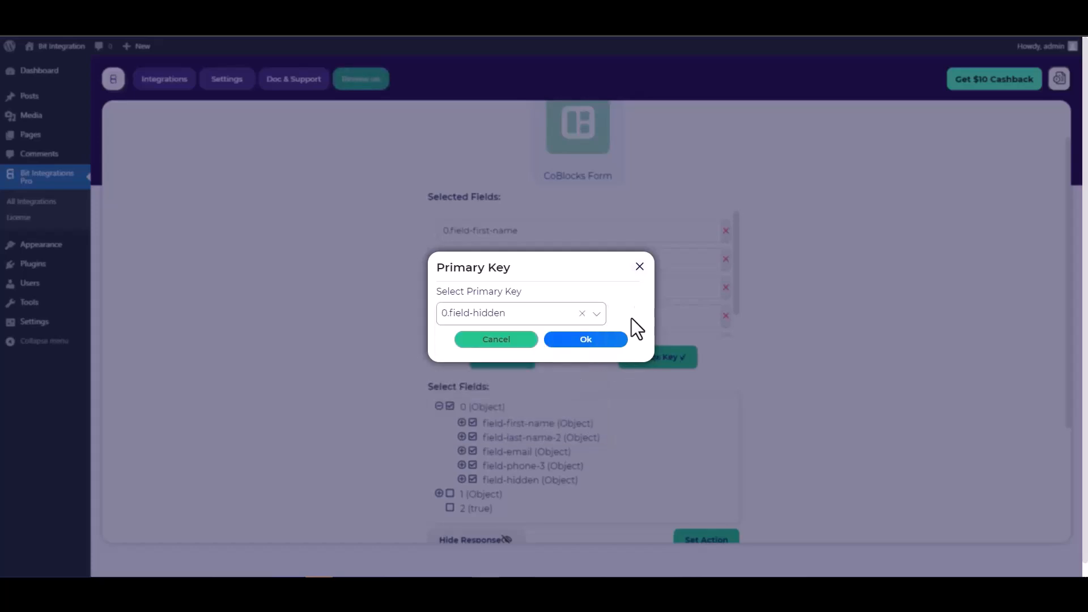
{"action": "left_click", "coordinate": [595, 338]}
{"action": "scroll", "coordinate": [667, 296], "scroll_direction": "down", "scroll_amount": 1}
{"action": "scroll", "coordinate": [737, 328], "scroll_direction": "down", "scroll_amount": 1}
{"action": "scroll", "coordinate": [737, 325], "scroll_direction": "down", "scroll_amount": 1}
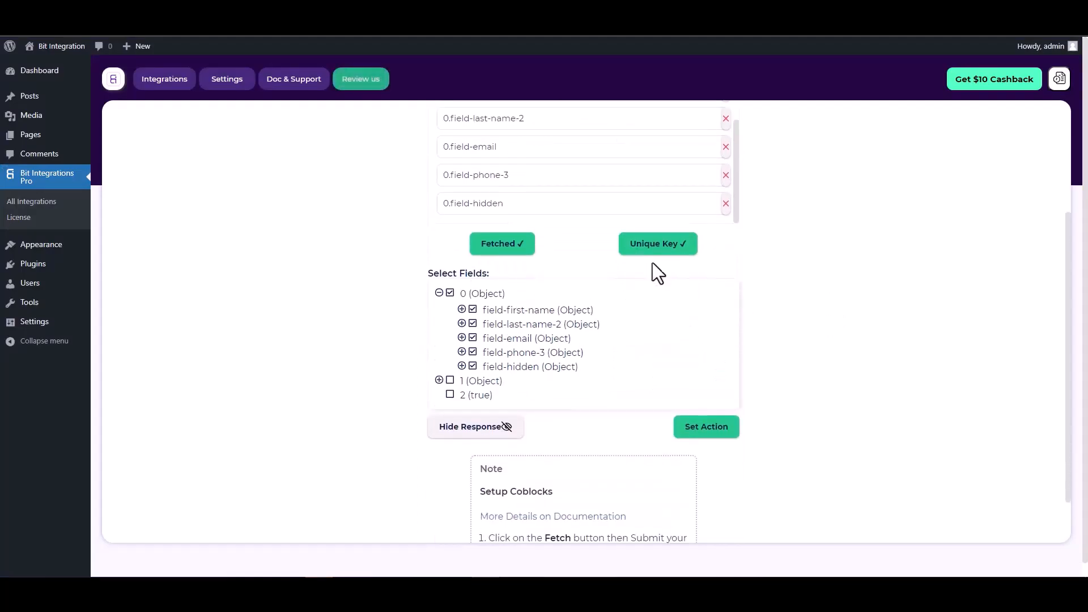
Step: Set Zapier as the action app via a 'zap' search and go to its Link field
{"action": "left_click", "coordinate": [701, 436]}
{"action": "type", "text": "zap"}
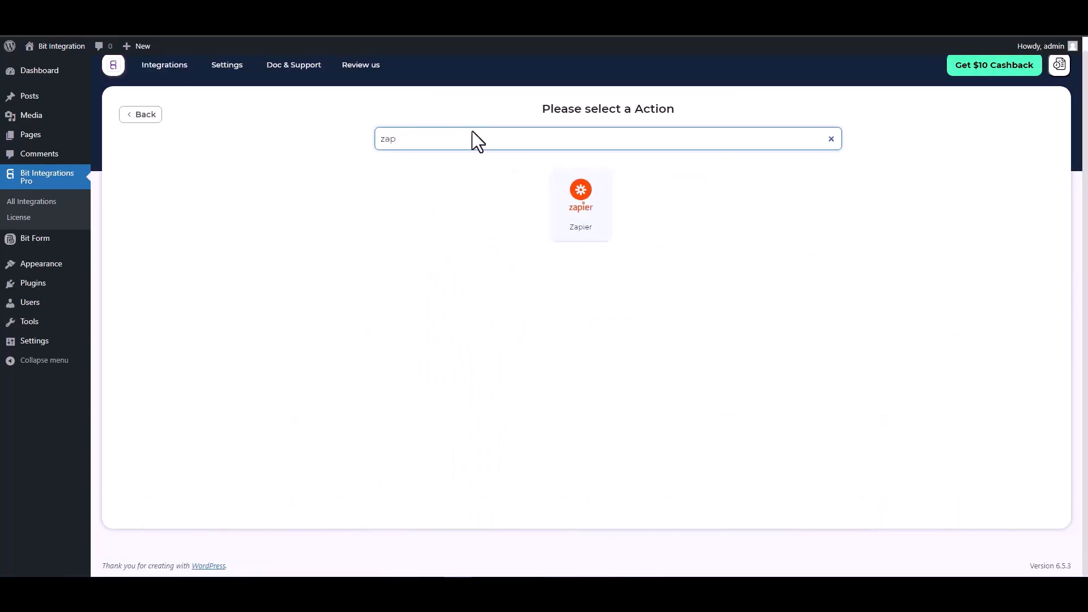
{"action": "left_click", "coordinate": [575, 215]}
{"action": "left_click", "coordinate": [230, 264]}
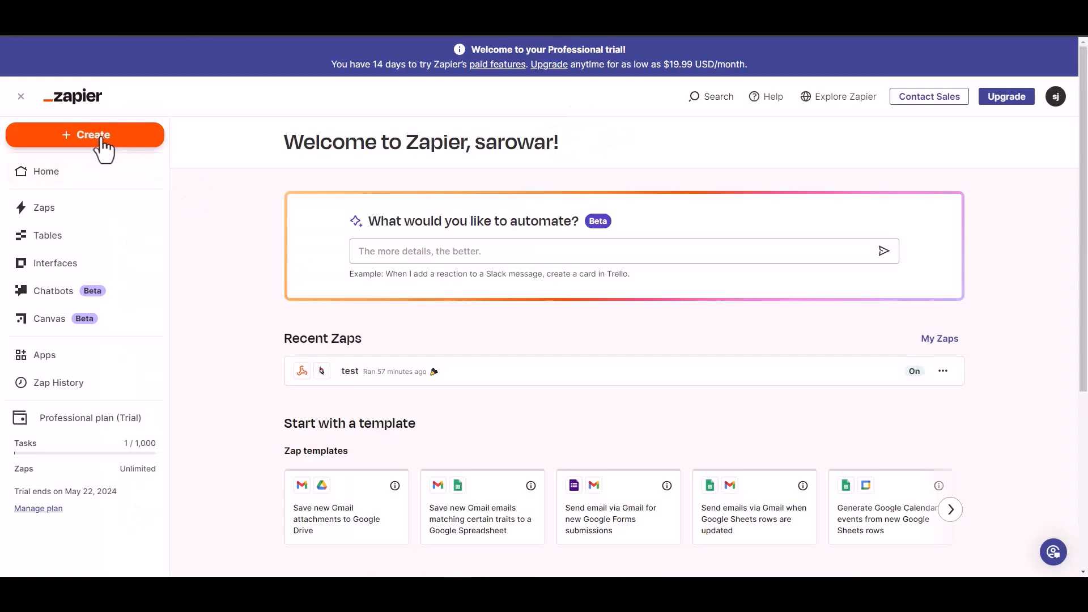
Step: Create a new draft Zap with a webhook as its trigger
{"action": "left_click", "coordinate": [101, 136]}
{"action": "left_click", "coordinate": [192, 189]}
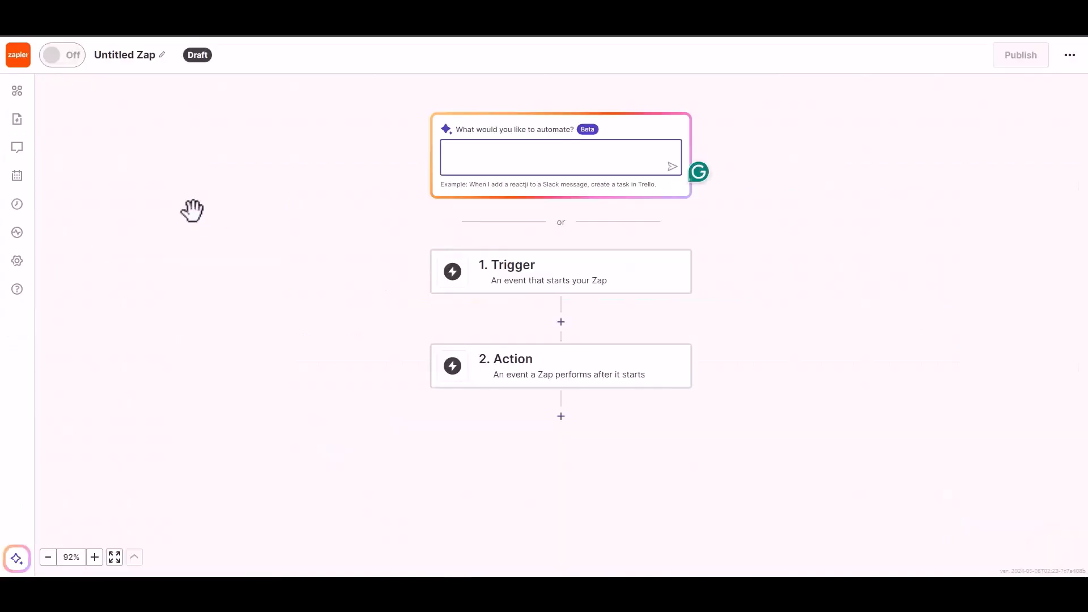
{"action": "left_click", "coordinate": [527, 280]}
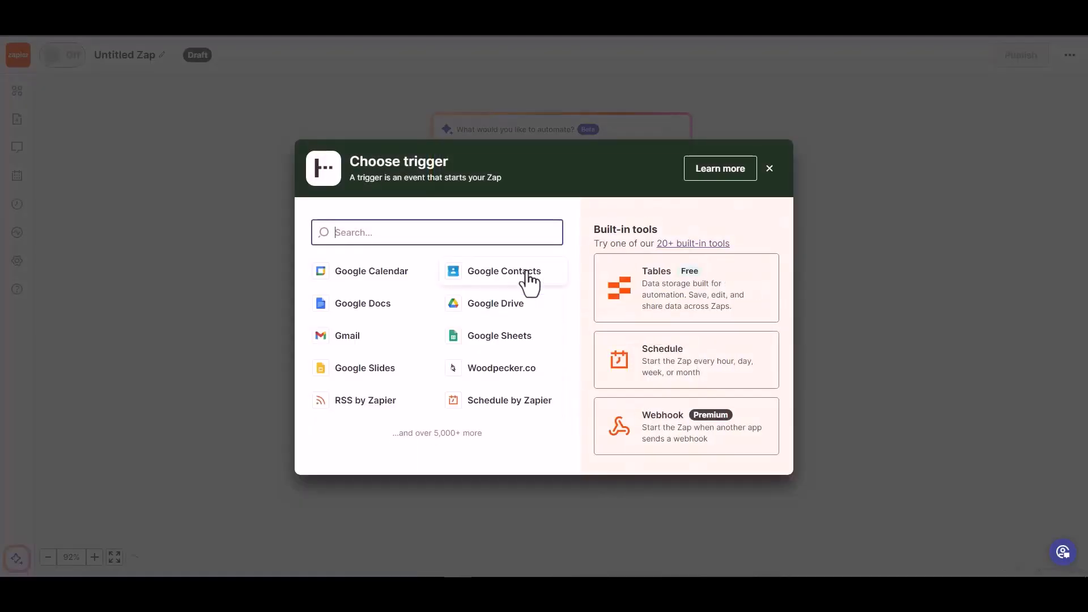
{"action": "left_click", "coordinate": [661, 436]}
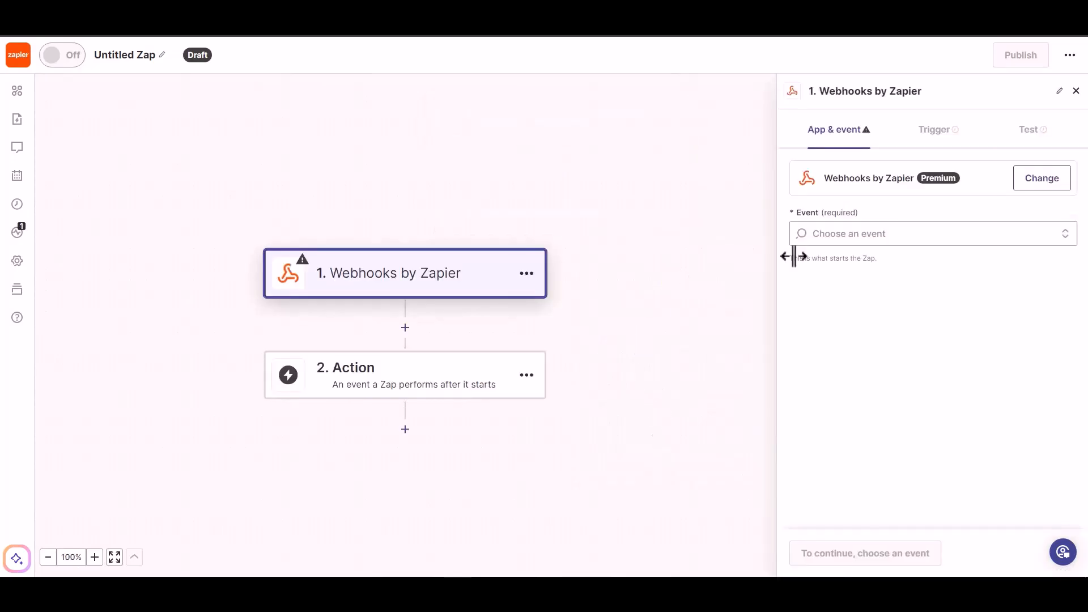
Step: Choose the Catch Hook event, continue to testing, and copy the webhook URL
{"action": "left_click", "coordinate": [872, 236]}
{"action": "left_click", "coordinate": [872, 277]}
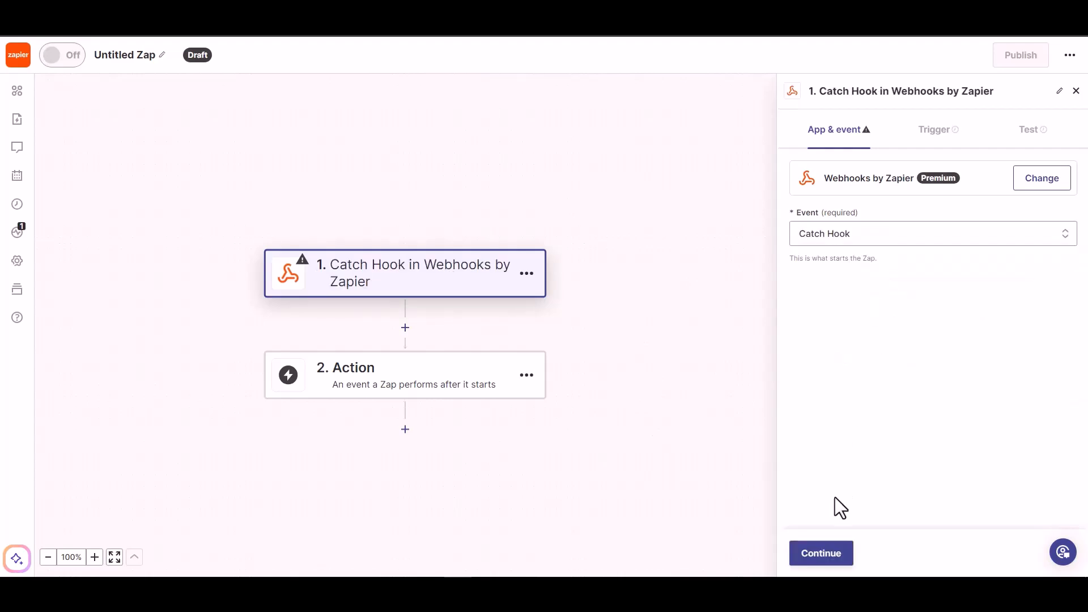
{"action": "left_click", "coordinate": [822, 555]}
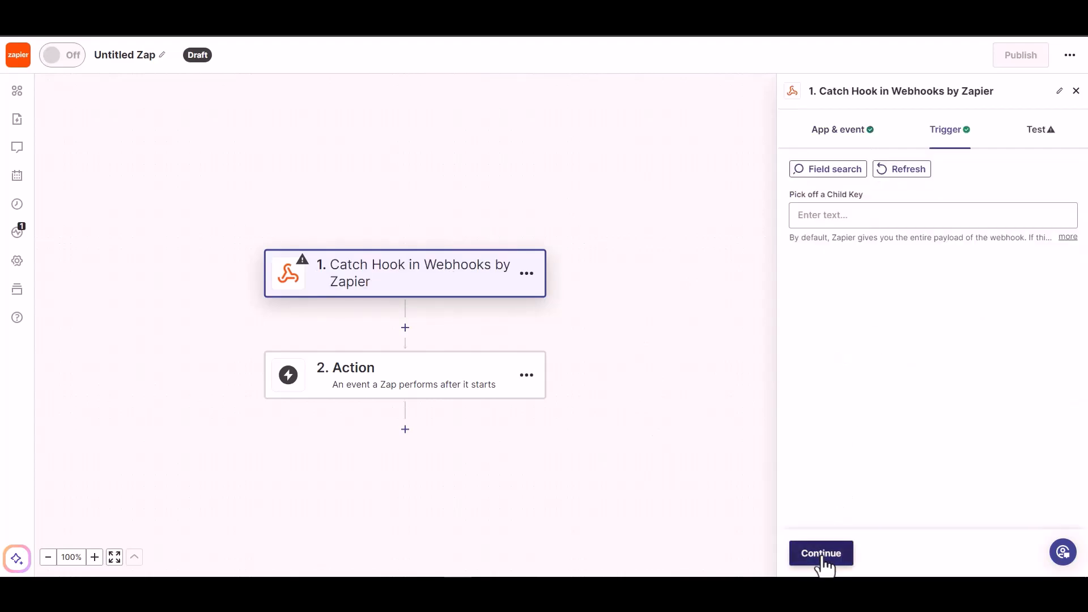
{"action": "left_click", "coordinate": [821, 556]}
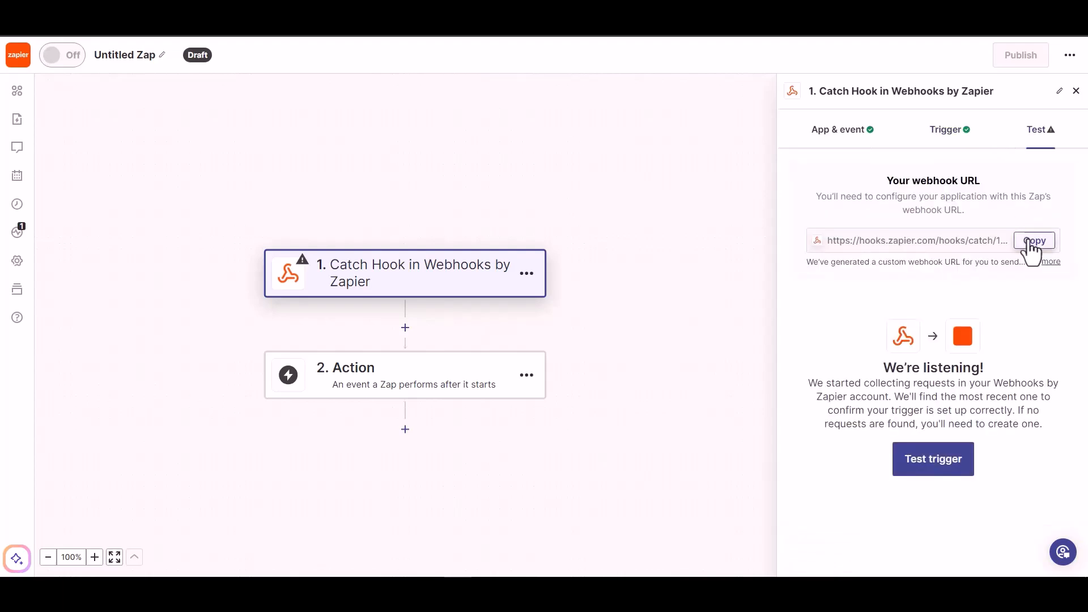
{"action": "left_click", "coordinate": [1033, 242]}
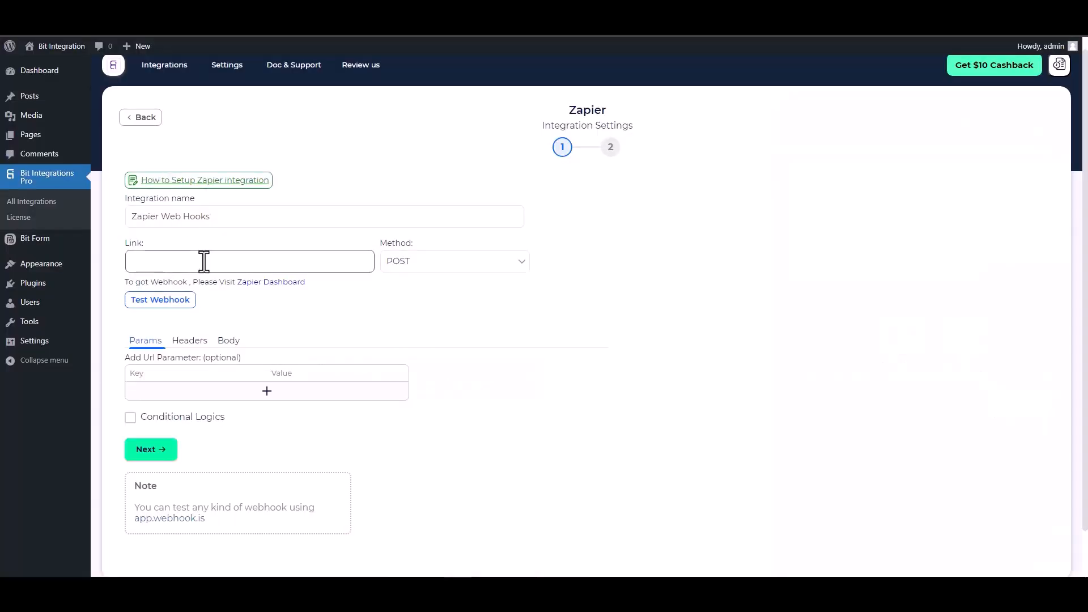
Step: Paste the Zapier webhook URL into Link and send all data as application/json
{"action": "left_click", "coordinate": [203, 261]}
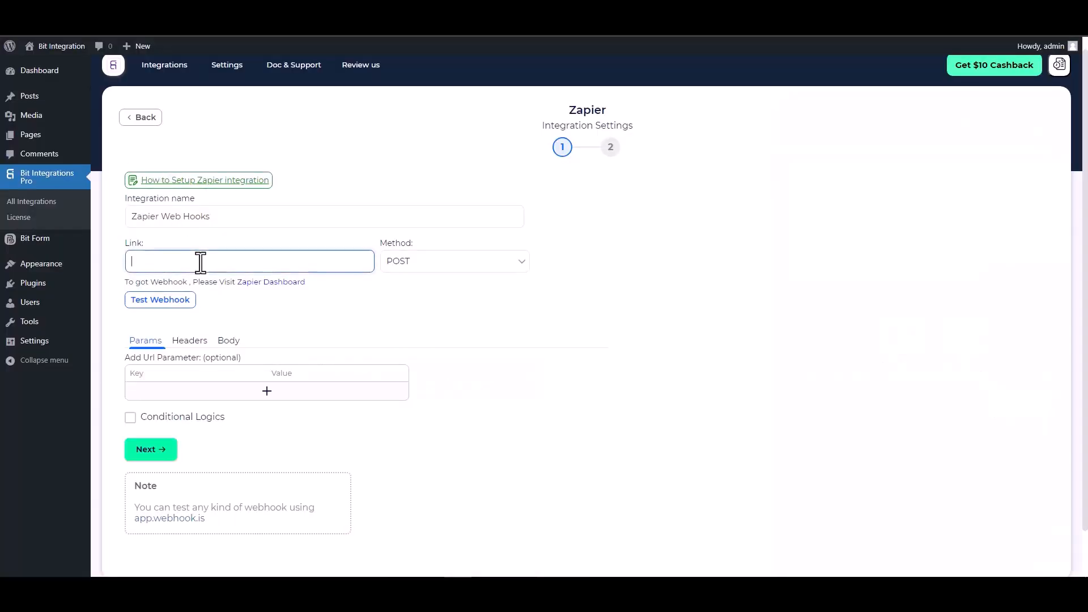
{"action": "key", "text": "ctrl+v"}
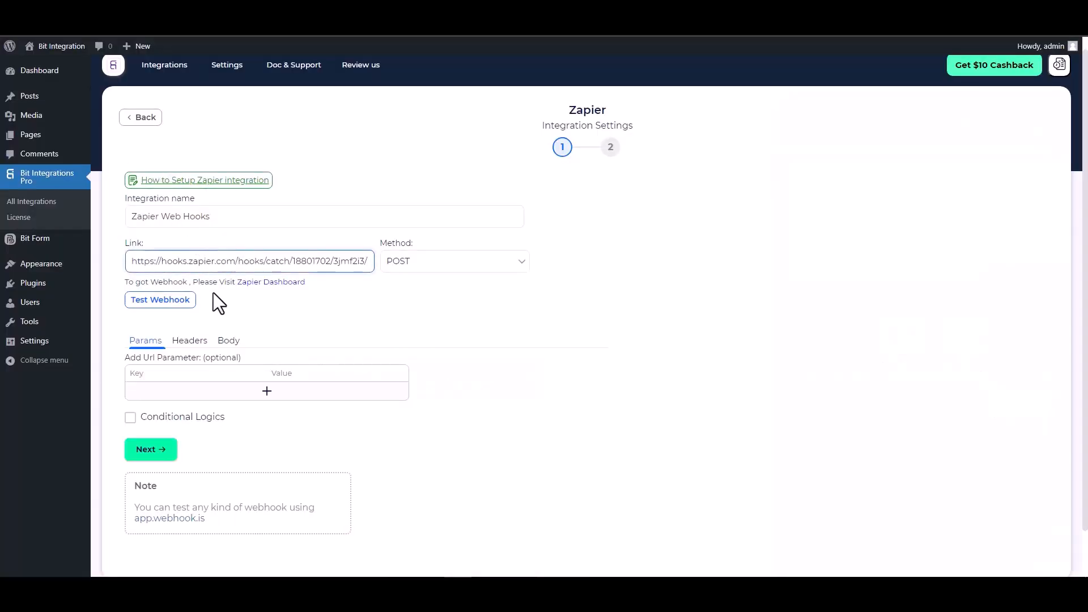
{"action": "left_click", "coordinate": [226, 342]}
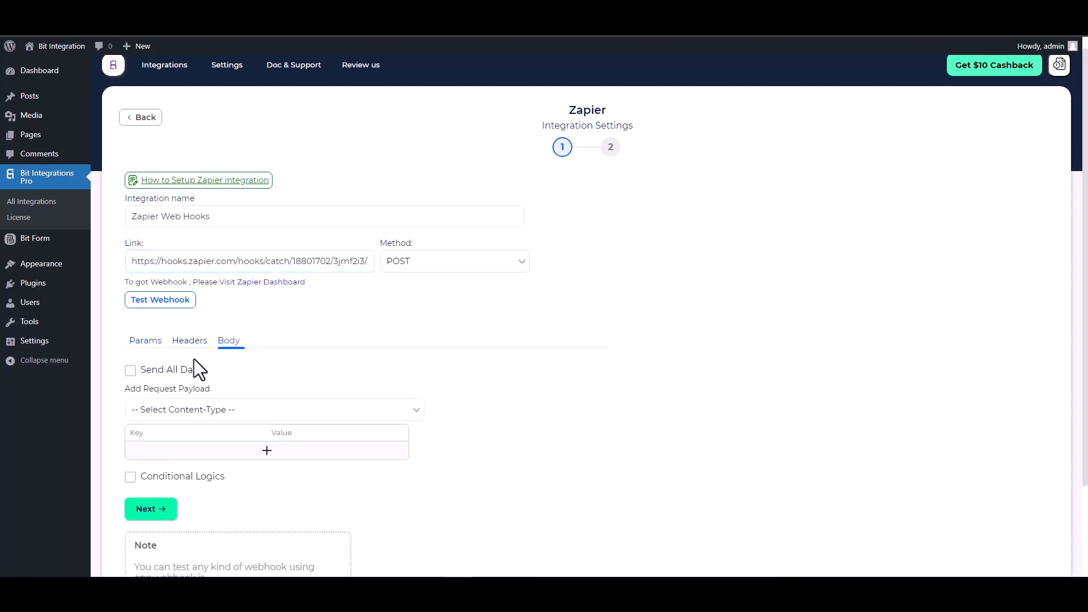
{"action": "left_click", "coordinate": [178, 370]}
{"action": "scroll", "coordinate": [238, 348], "scroll_direction": "down", "scroll_amount": 2}
{"action": "left_click", "coordinate": [268, 304]}
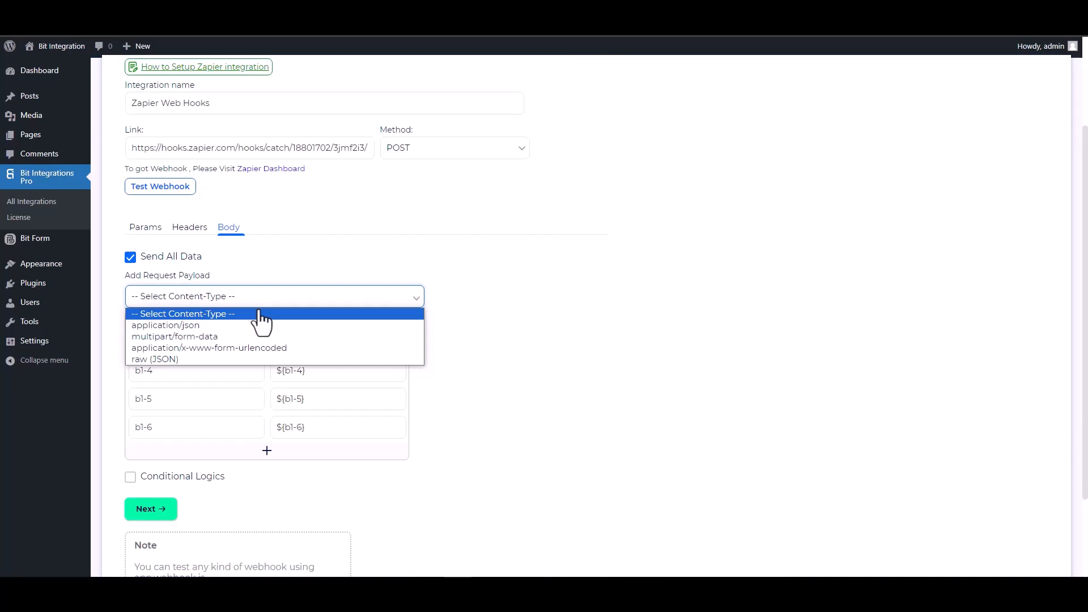
{"action": "left_click", "coordinate": [205, 326]}
{"action": "scroll", "coordinate": [382, 450], "scroll_direction": "down", "scroll_amount": 2}
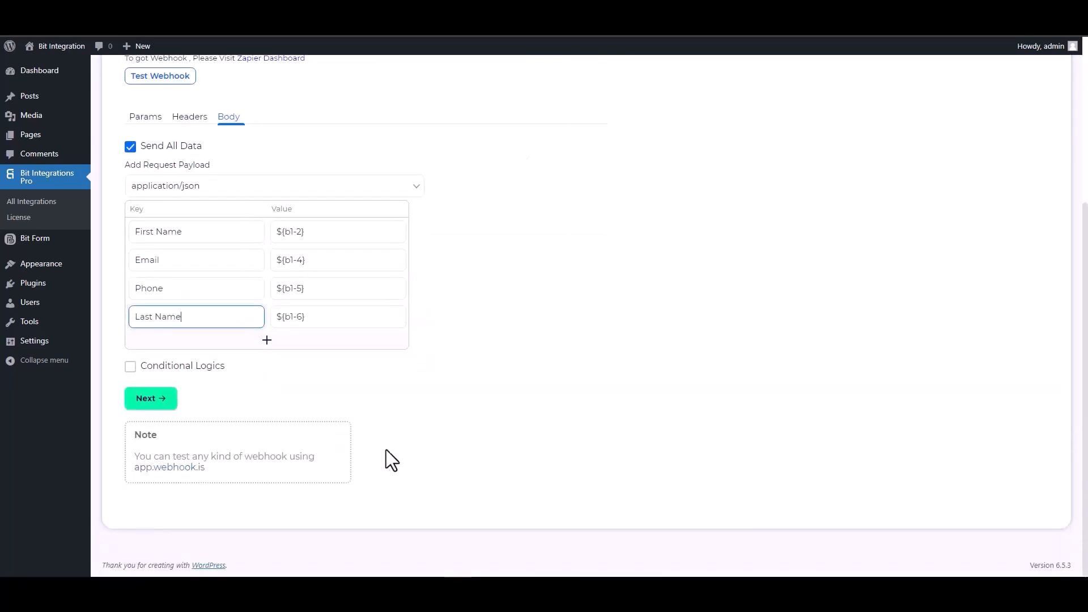
Step: Turn conditional logic on and back off, leaving the webhook unconditional
{"action": "left_click", "coordinate": [154, 366]}
{"action": "scroll", "coordinate": [306, 403], "scroll_direction": "down", "scroll_amount": 2}
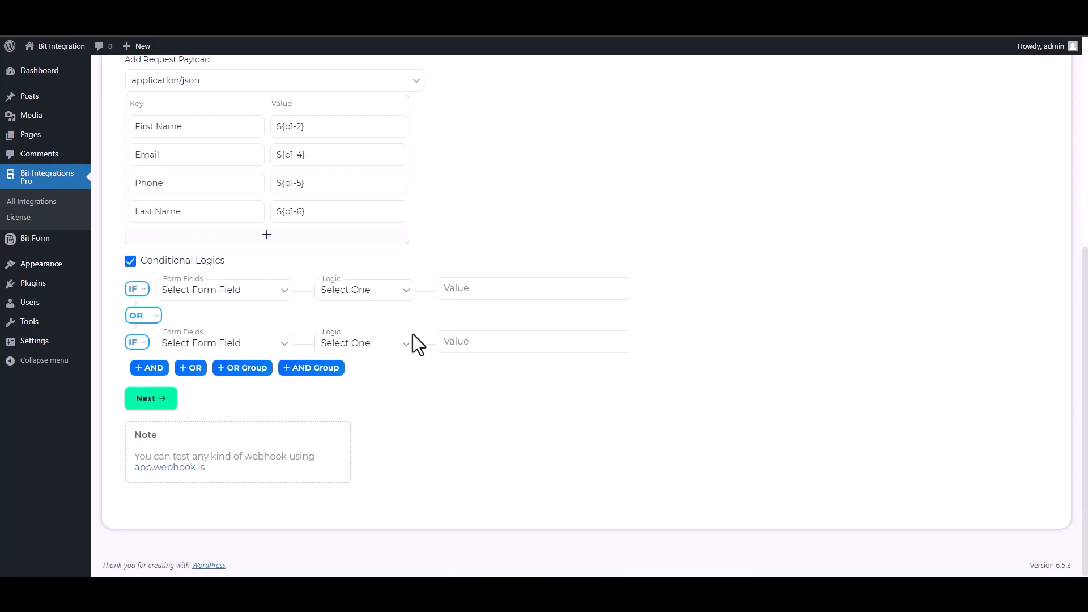
{"action": "left_click", "coordinate": [130, 261]}
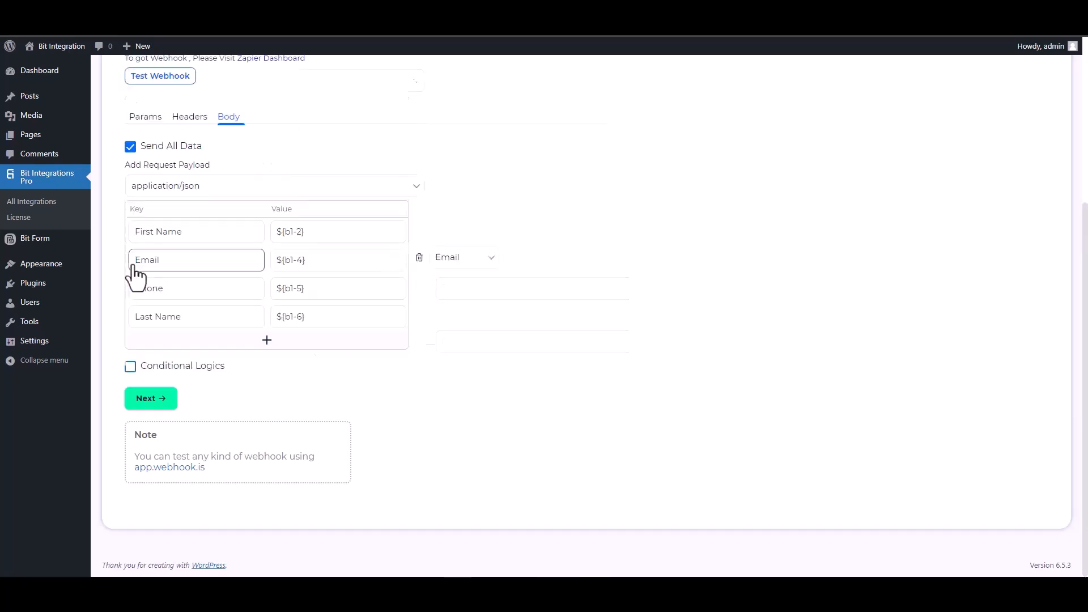
{"action": "scroll", "coordinate": [487, 347], "scroll_direction": "up", "scroll_amount": 5}
Step: Test the webhook successfully, then finish and save the integration
{"action": "left_click", "coordinate": [164, 314]}
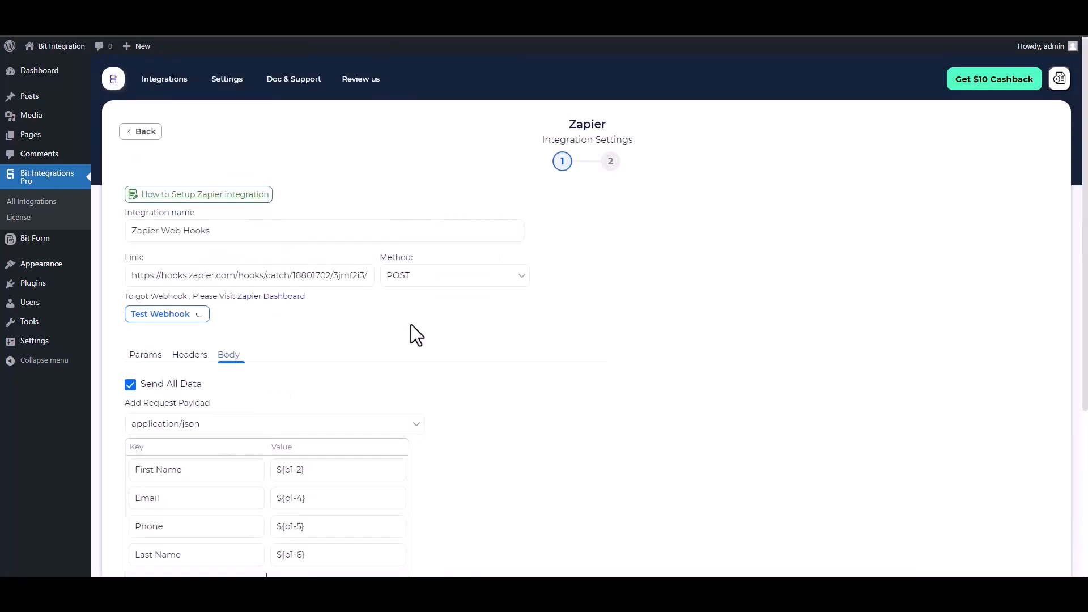
{"action": "scroll", "coordinate": [450, 351], "scroll_direction": "down", "scroll_amount": 1}
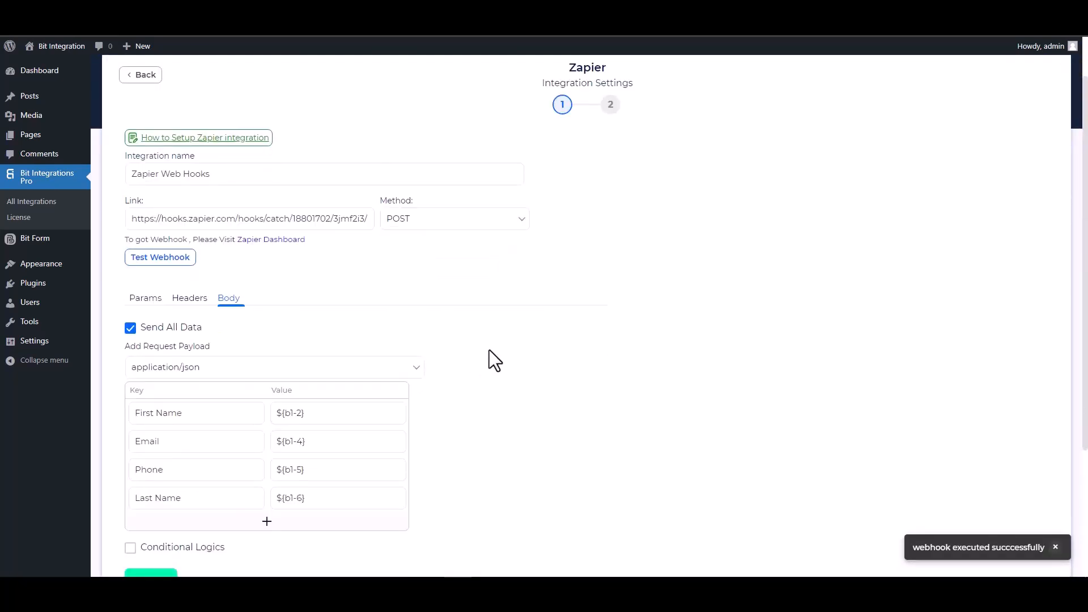
{"action": "scroll", "coordinate": [488, 349], "scroll_direction": "down", "scroll_amount": 2}
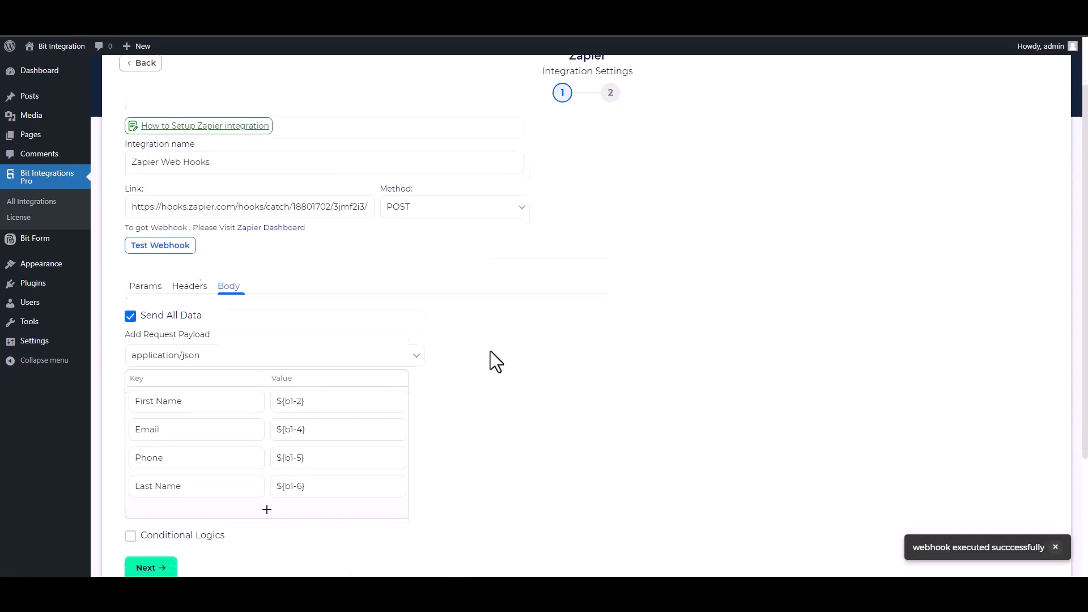
{"action": "left_click", "coordinate": [168, 525]}
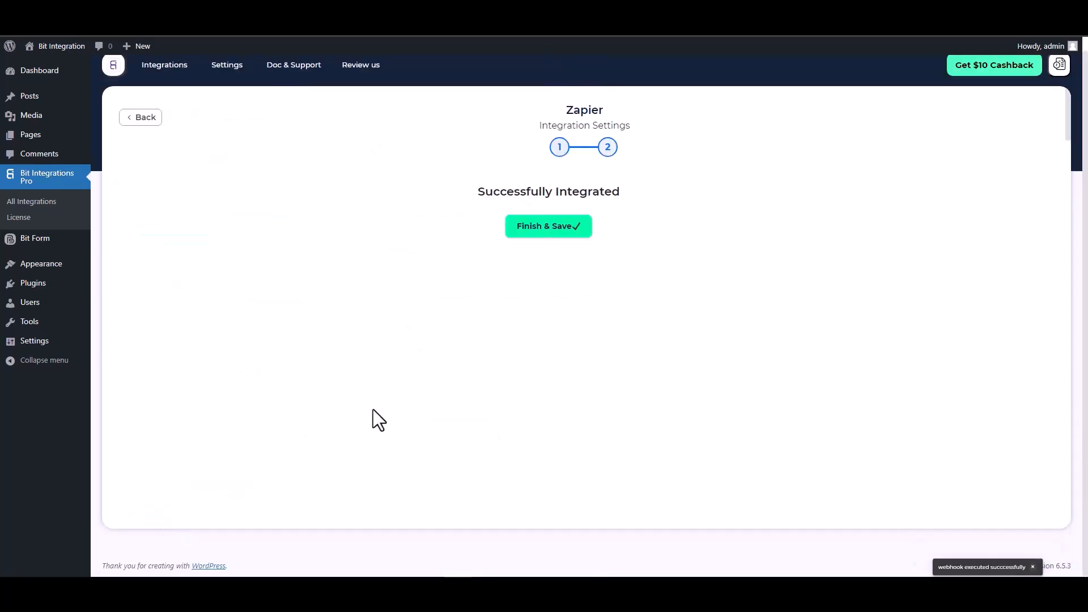
{"action": "left_click", "coordinate": [581, 230]}
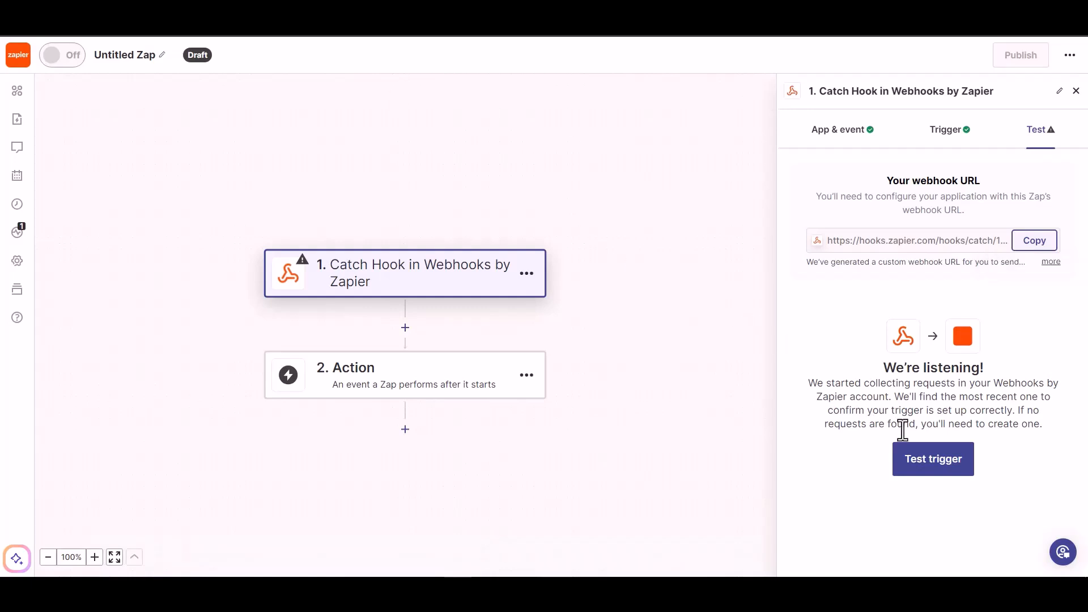
Step: Test the Catch Hook trigger and continue with the received First Name, Email, Phone, Last Name record
{"action": "left_click", "coordinate": [923, 467]}
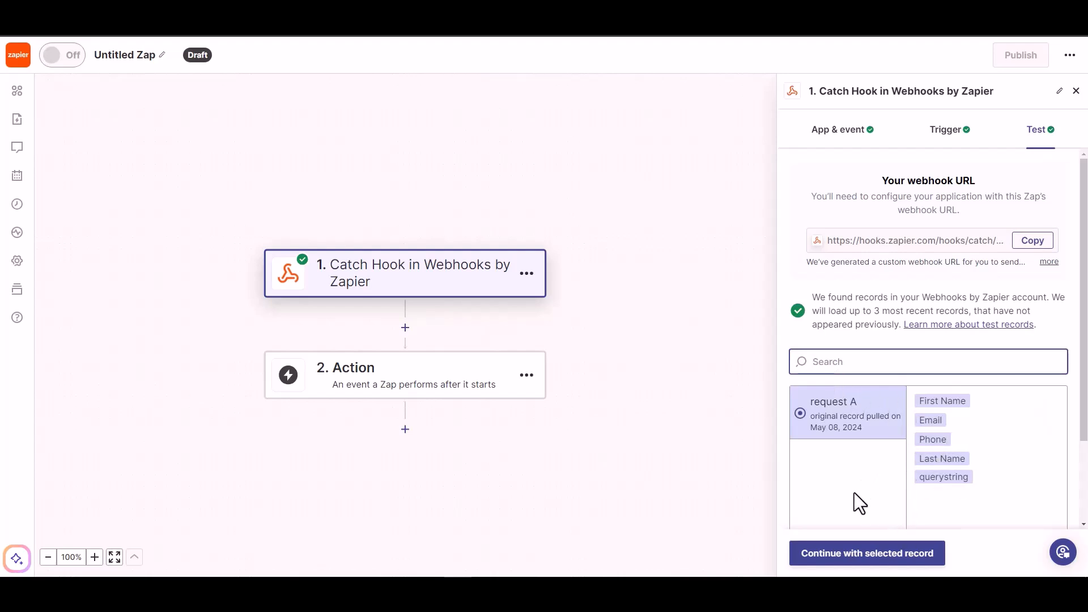
{"action": "left_click", "coordinate": [878, 565]}
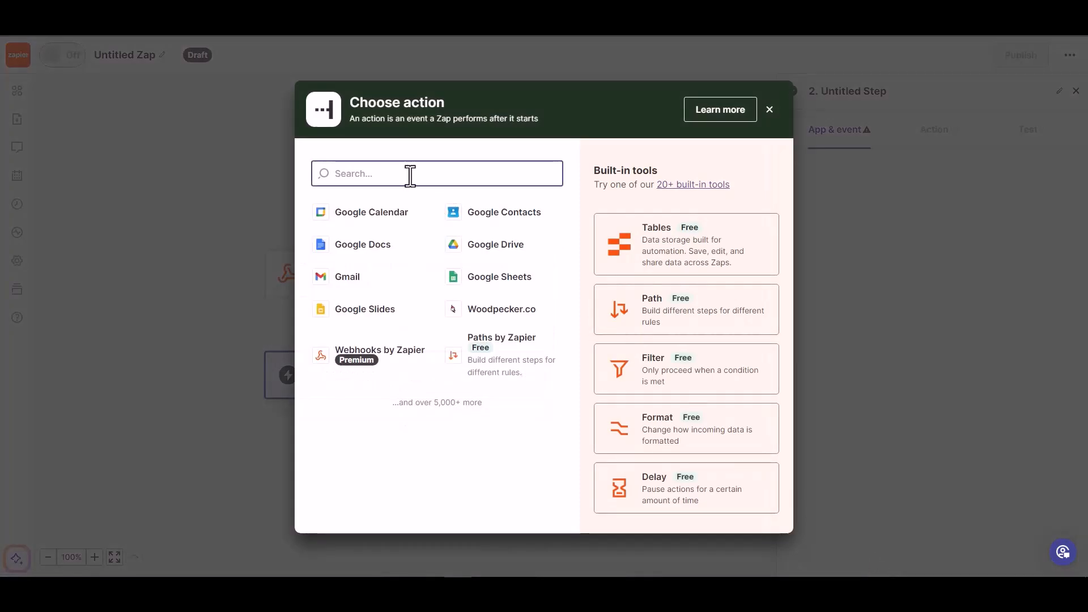
Step: Choose Woodpecker.co with the Create/Update Prospect event and continue to account setup
{"action": "type", "text": "wood"}
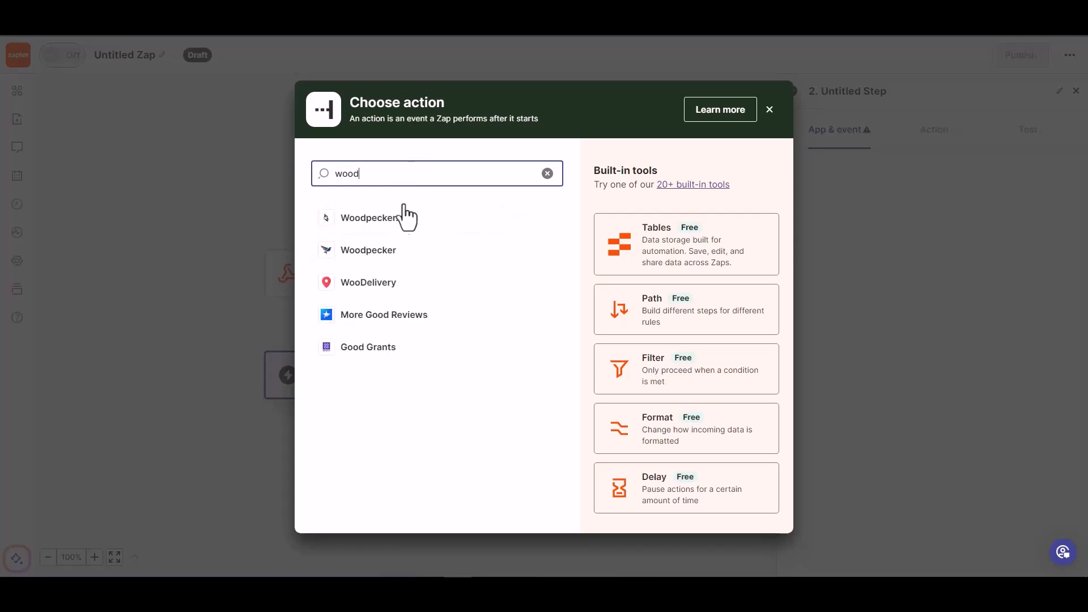
{"action": "left_click", "coordinate": [391, 221]}
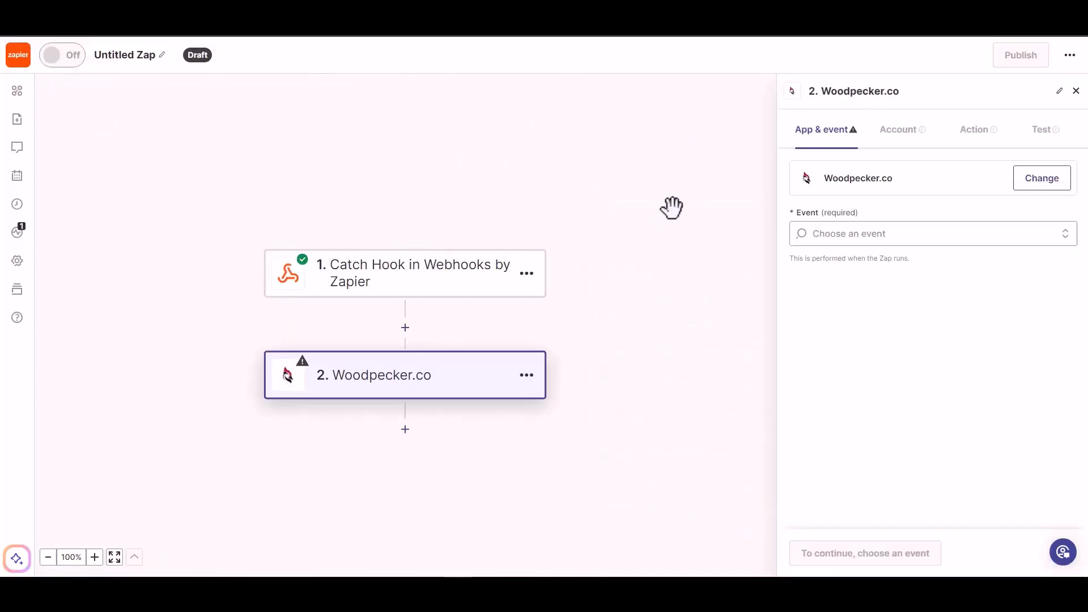
{"action": "left_click", "coordinate": [873, 234]}
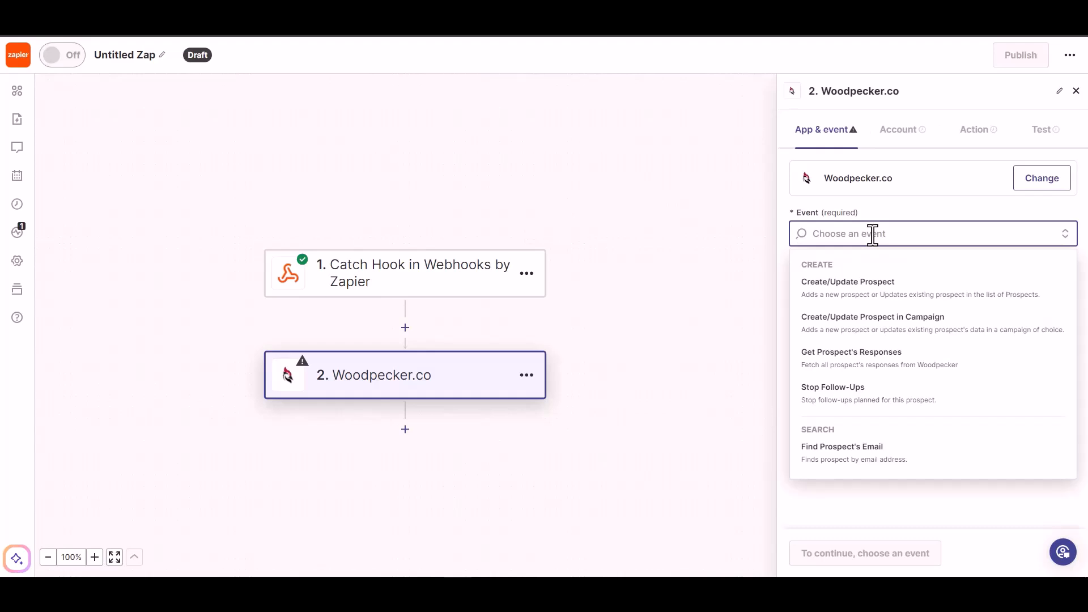
{"action": "left_click", "coordinate": [873, 295]}
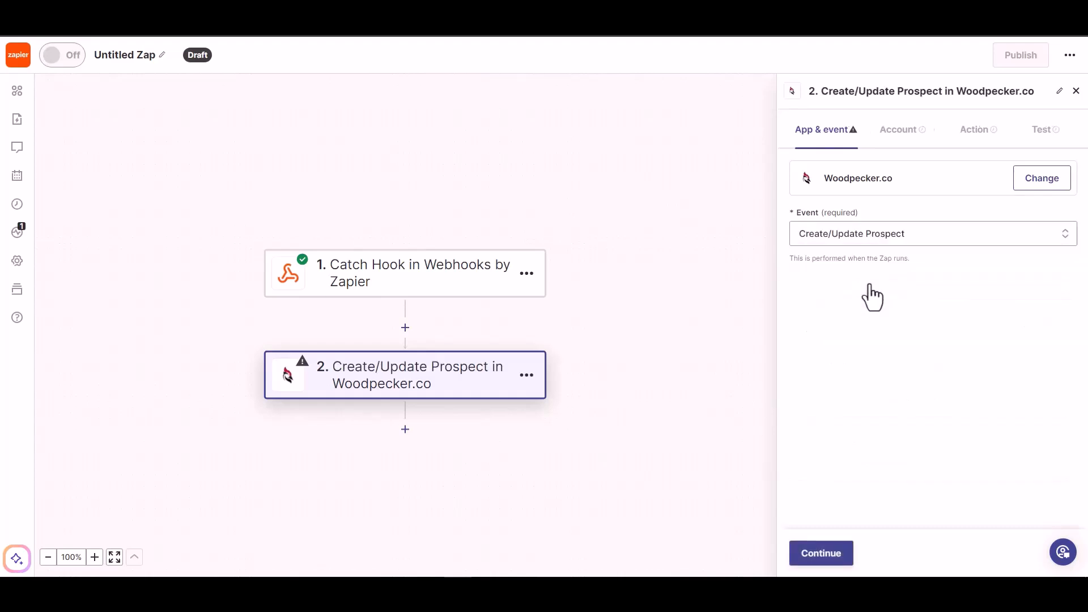
{"action": "left_click", "coordinate": [816, 558]}
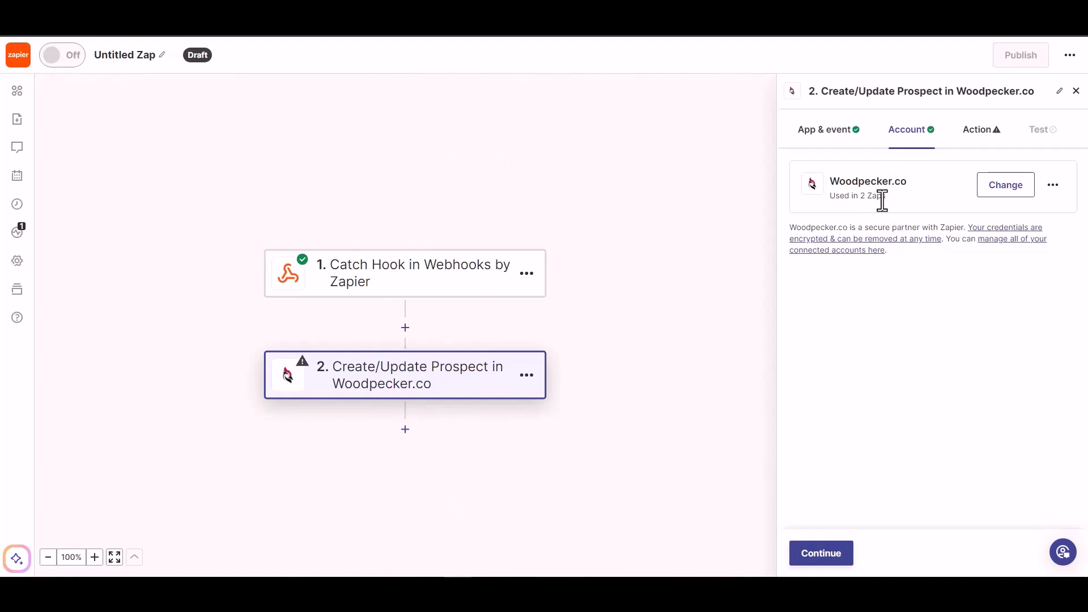
Step: Accept the Woodpecker.co account and map the webhook's Email into the Email field
{"action": "left_click", "coordinate": [816, 558]}
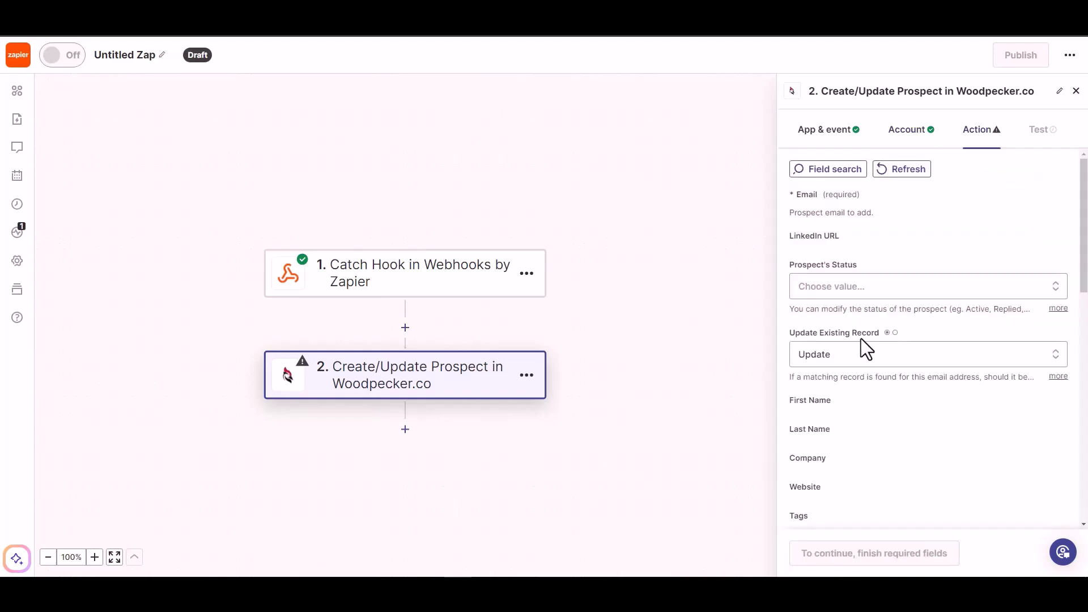
{"action": "left_click", "coordinate": [845, 215]}
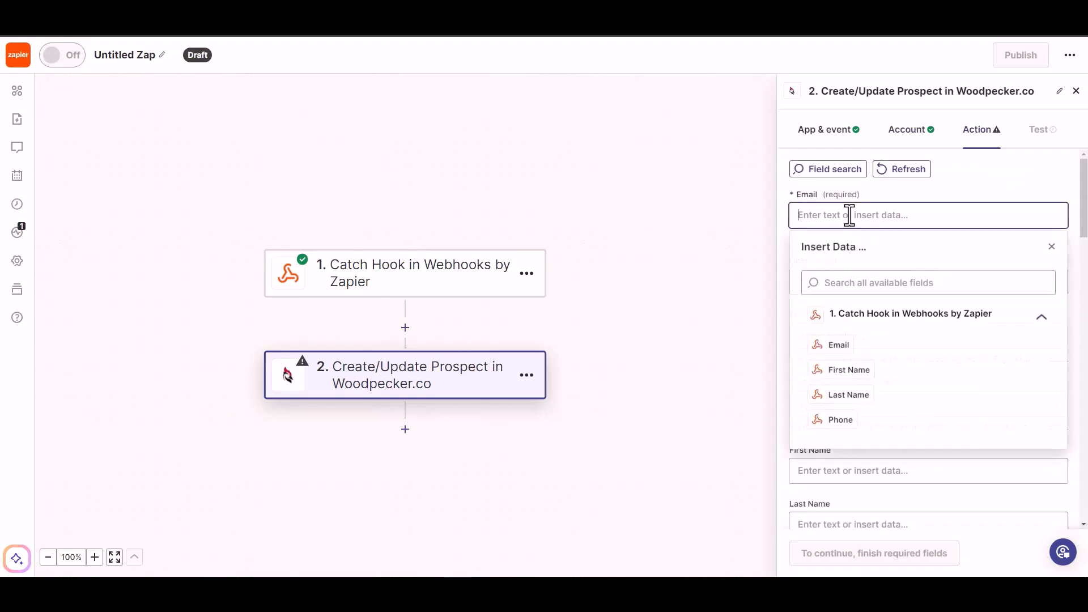
{"action": "left_click", "coordinate": [850, 347]}
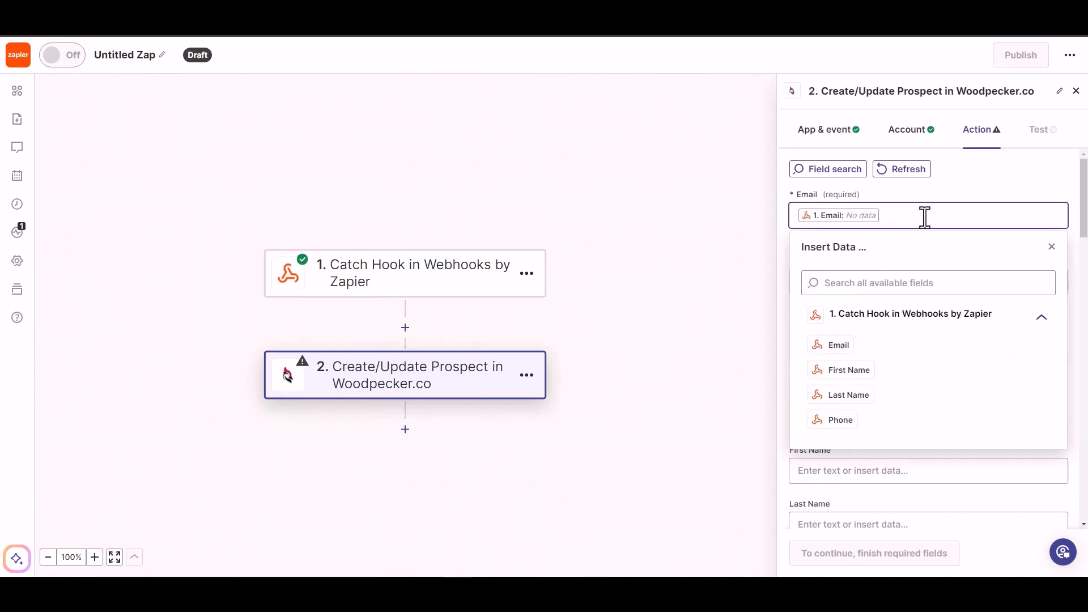
{"action": "left_click", "coordinate": [954, 185]}
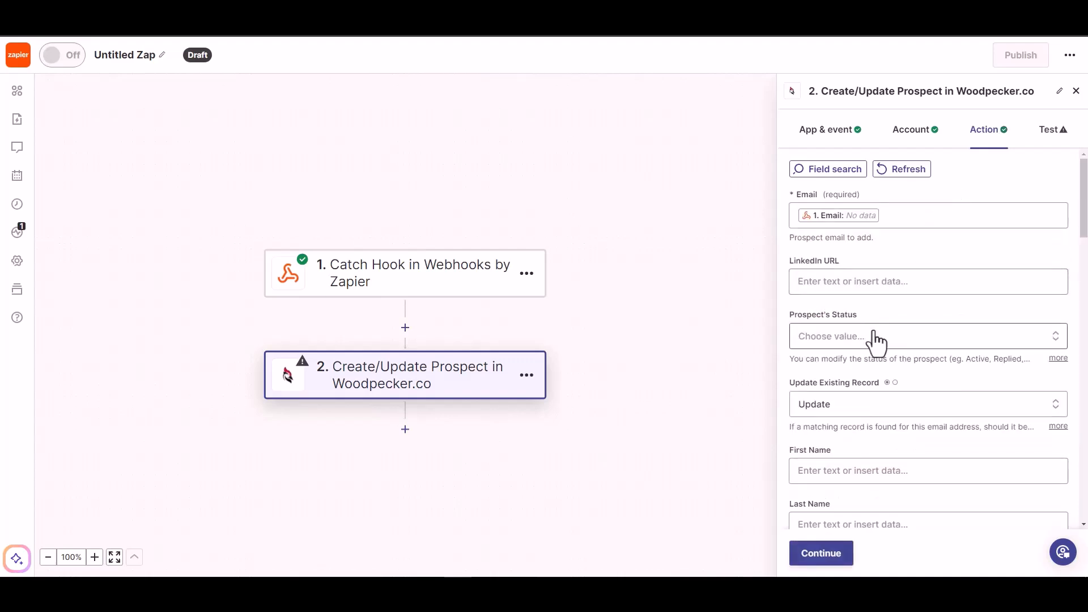
Step: Set the prospect status to ACTIVE
{"action": "left_click", "coordinate": [857, 337]}
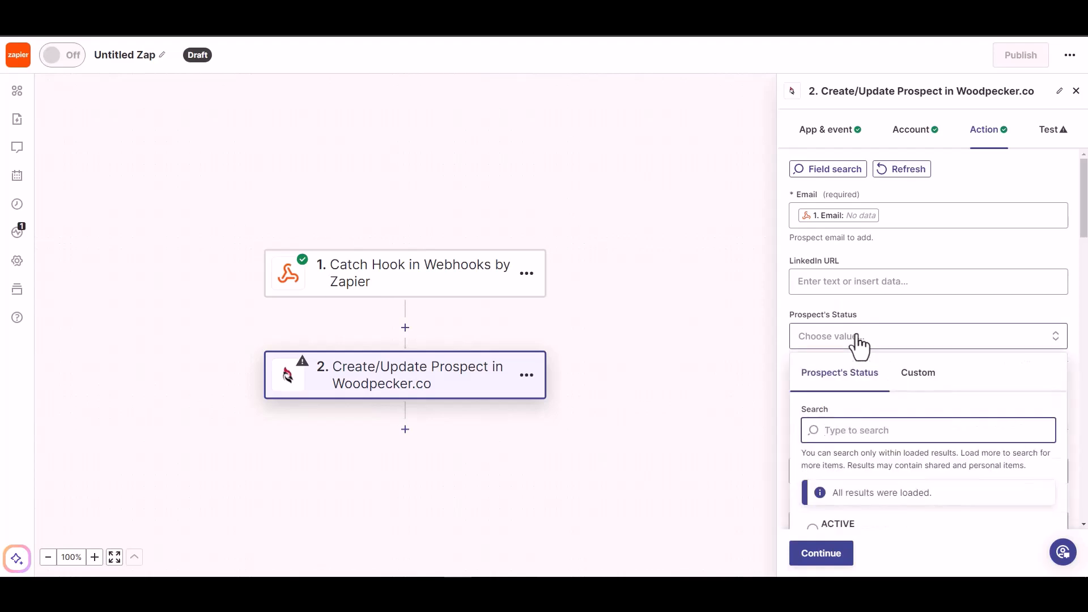
{"action": "left_click", "coordinate": [860, 281]}
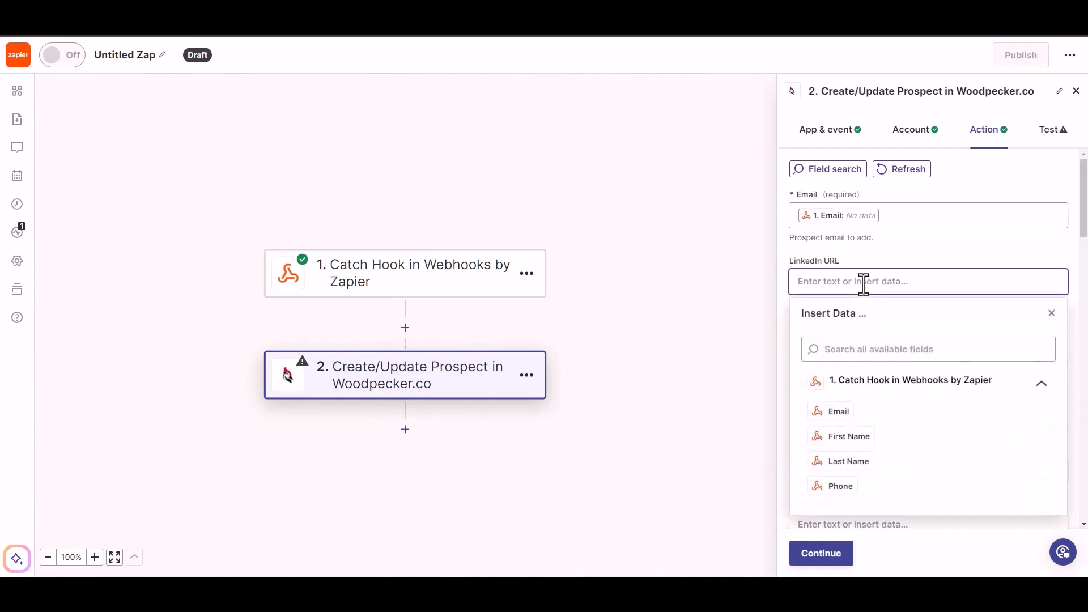
{"action": "left_click", "coordinate": [906, 250]}
{"action": "scroll", "coordinate": [883, 308], "scroll_direction": "down", "scroll_amount": 1}
{"action": "left_click", "coordinate": [901, 280]}
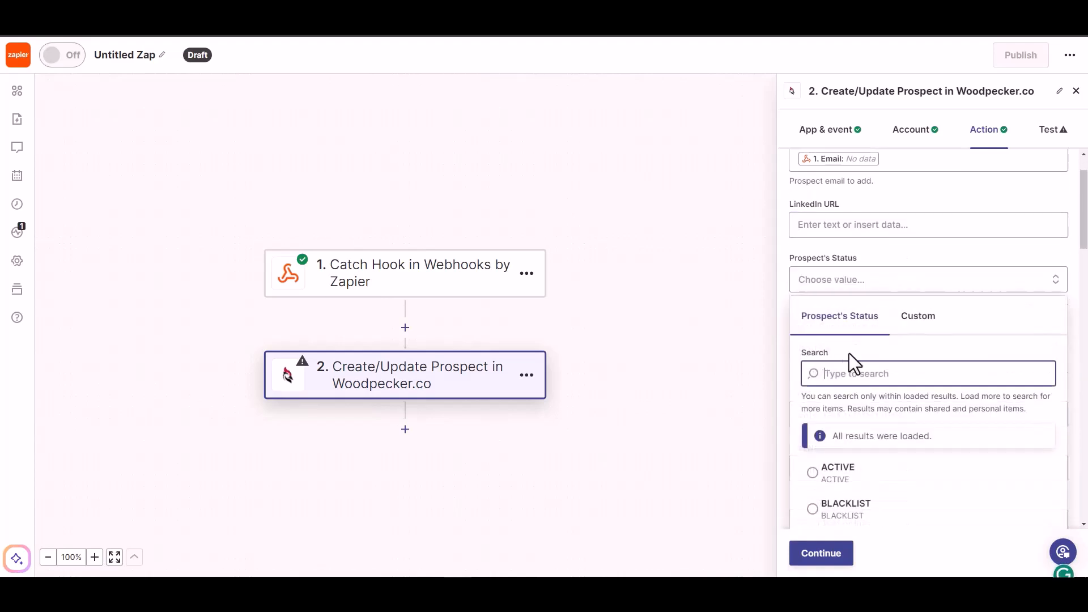
{"action": "left_click", "coordinate": [835, 468]}
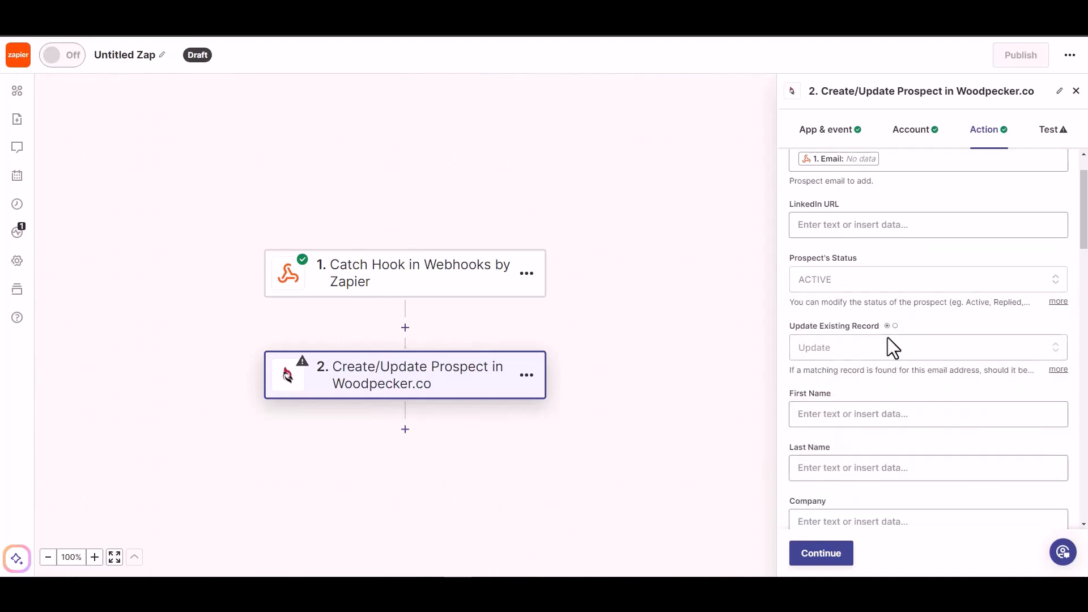
{"action": "scroll", "coordinate": [901, 340], "scroll_direction": "down", "scroll_amount": 1}
Step: Map the webhook's First Name and Last Name into the matching prospect fields
{"action": "left_click", "coordinate": [857, 357]}
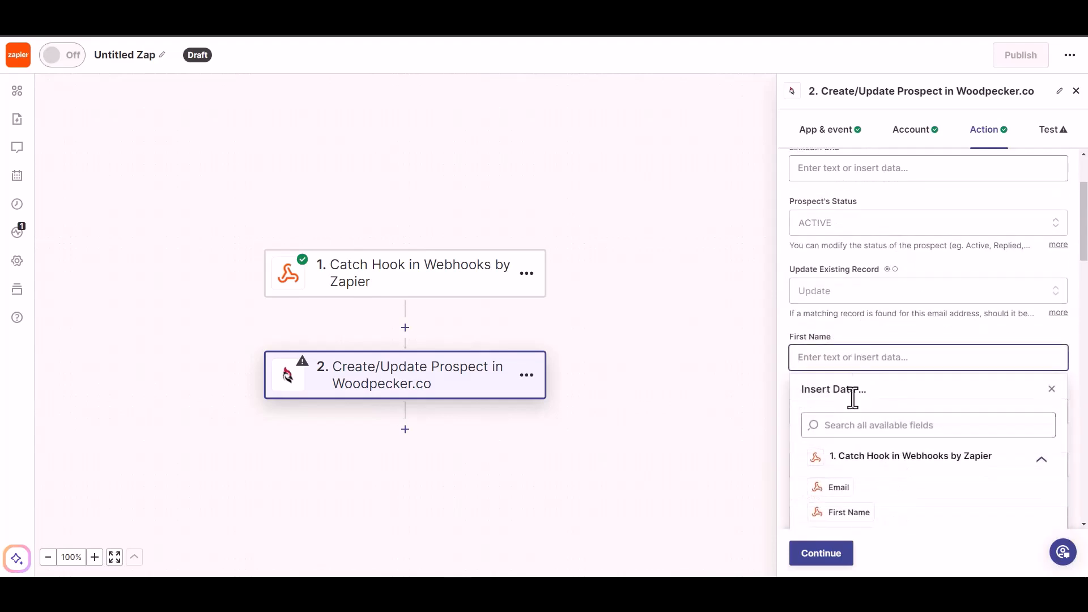
{"action": "left_click", "coordinate": [845, 512]}
{"action": "left_click", "coordinate": [910, 324]}
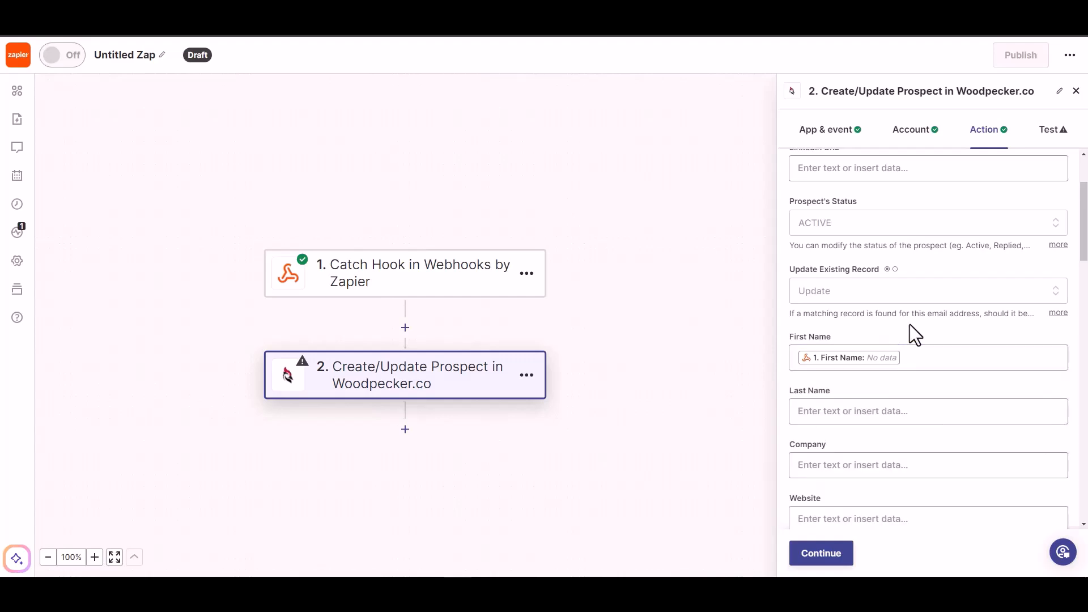
{"action": "scroll", "coordinate": [909, 324], "scroll_direction": "down", "scroll_amount": 2}
{"action": "left_click", "coordinate": [892, 301]}
{"action": "left_click", "coordinate": [840, 477]}
{"action": "left_click", "coordinate": [903, 286]}
{"action": "scroll", "coordinate": [906, 287], "scroll_direction": "down", "scroll_amount": 1}
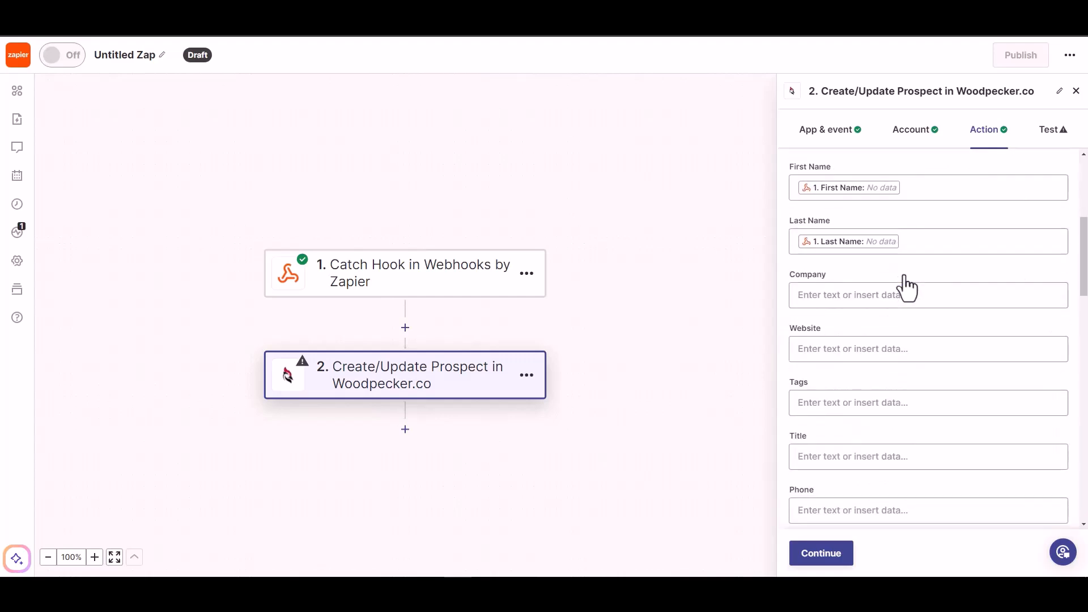
{"action": "scroll", "coordinate": [833, 450], "scroll_direction": "down", "scroll_amount": 1}
Step: Map the webhook's Phone into Phone, continue, and skip the action test
{"action": "left_click", "coordinate": [853, 458]}
{"action": "left_click", "coordinate": [846, 488]}
{"action": "left_click", "coordinate": [894, 262]}
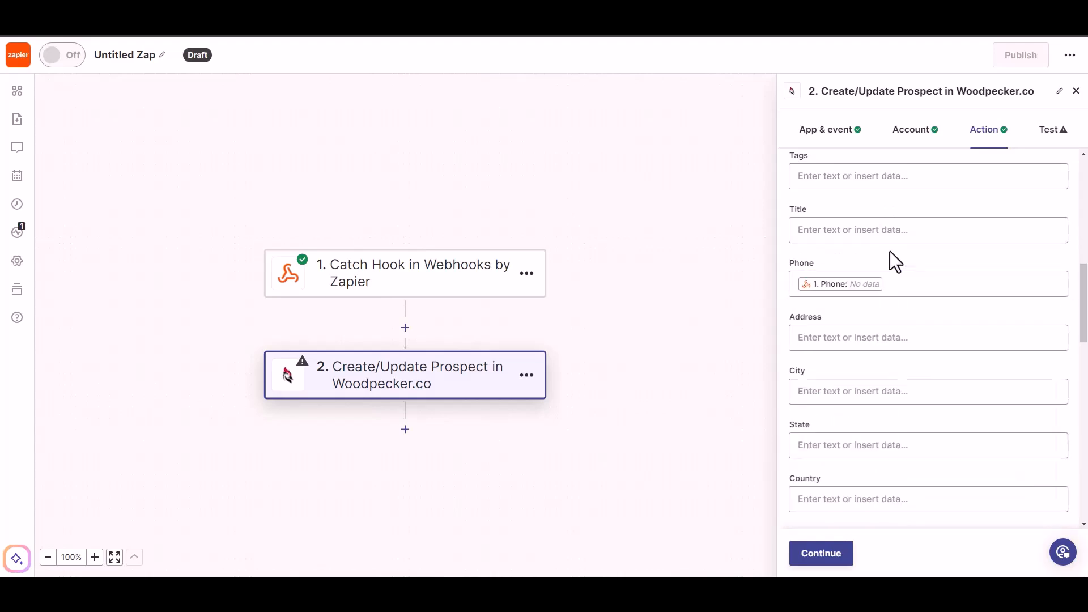
{"action": "scroll", "coordinate": [861, 356], "scroll_direction": "down", "scroll_amount": 5}
{"action": "left_click", "coordinate": [819, 554]}
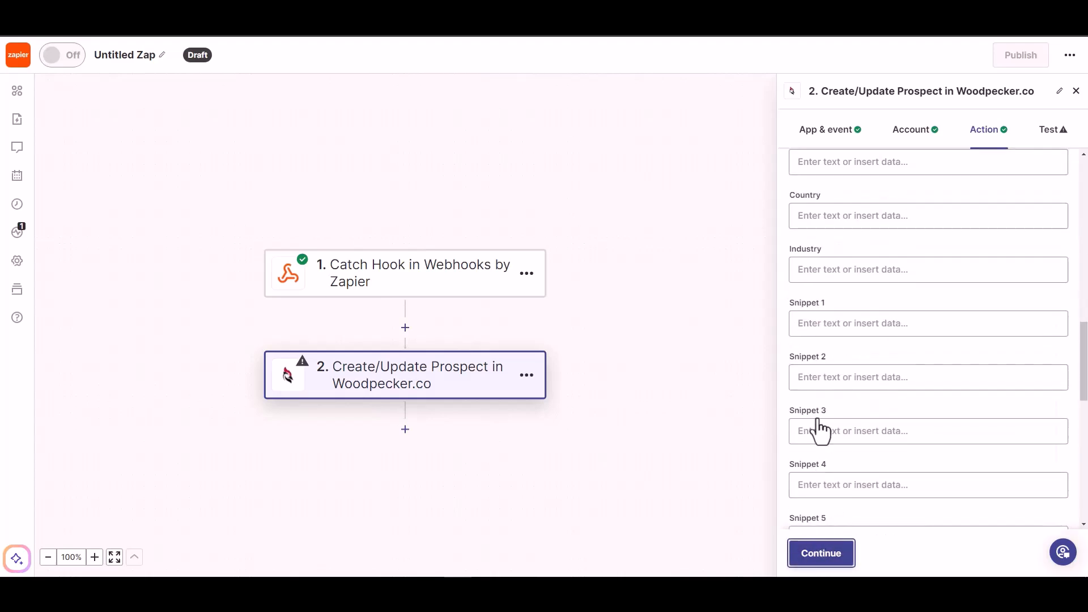
{"action": "left_click", "coordinate": [836, 554]}
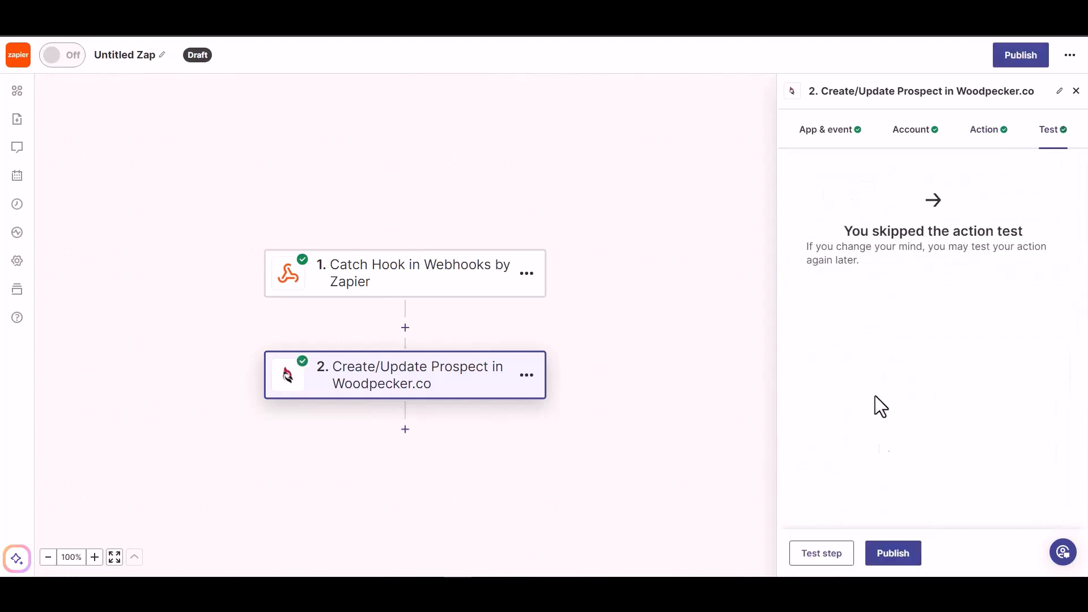
Step: Publish the Zap to switch it on, and rename it from Untitled Zap to 'Bit Integrations'
{"action": "left_click", "coordinate": [892, 561]}
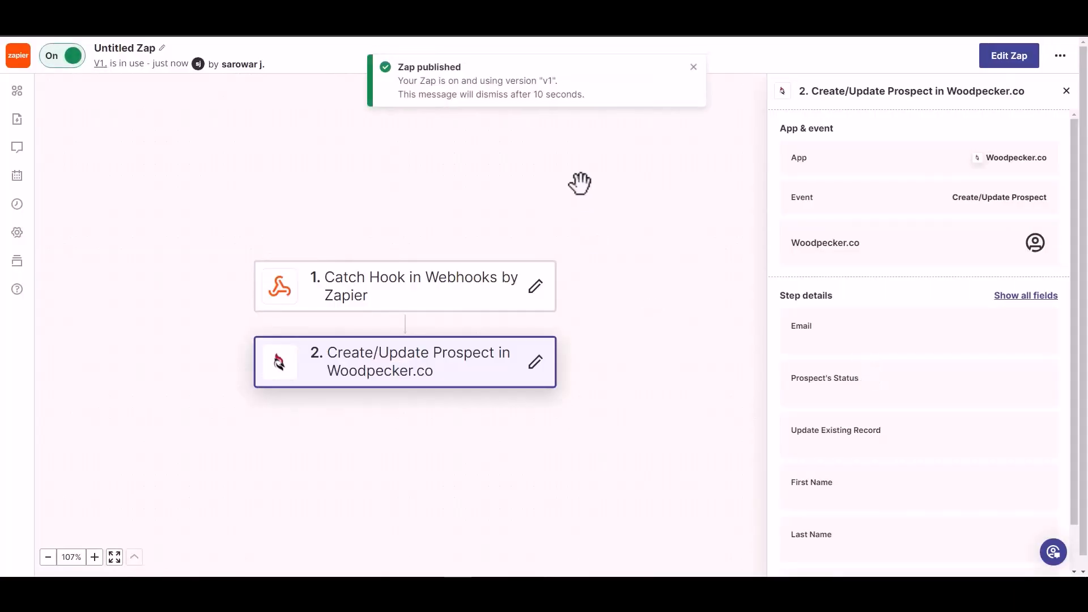
{"action": "left_click", "coordinate": [133, 45]}
{"action": "type", "text": "B"}
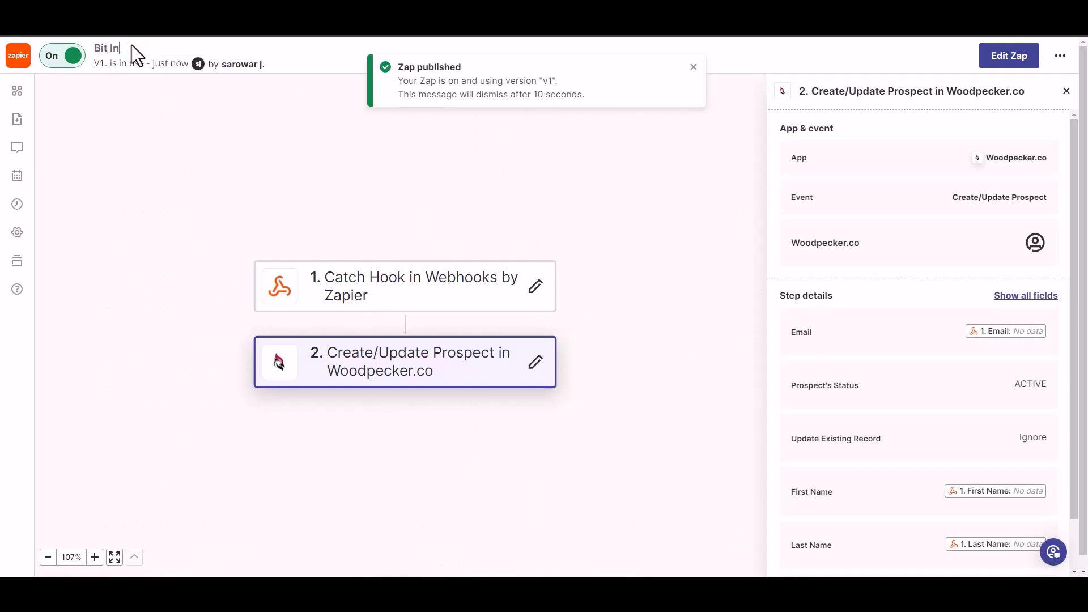
{"action": "type", "text": "it Integrations"}
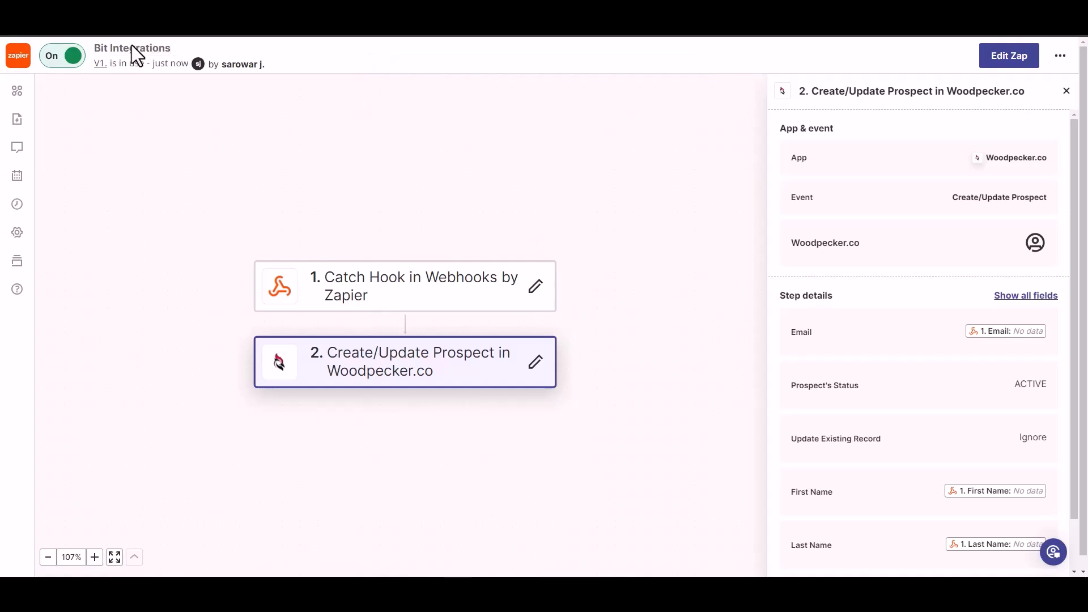
{"action": "left_click", "coordinate": [194, 110]}
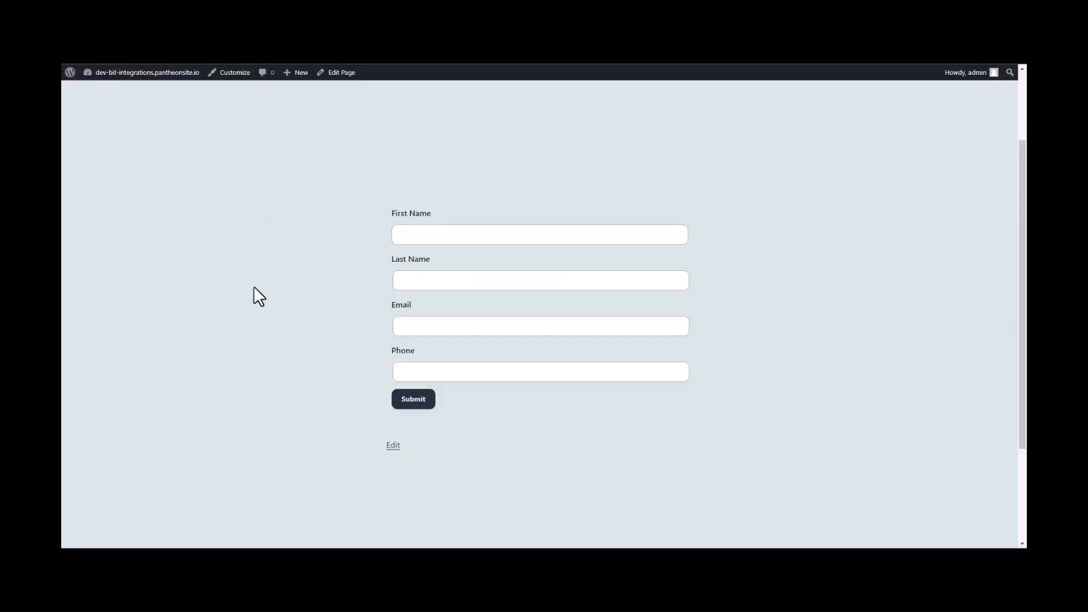
Step: Submit the contact form as 'Bit' 'Integrations' with a support e-mail address and a phone number
{"action": "left_click", "coordinate": [495, 234]}
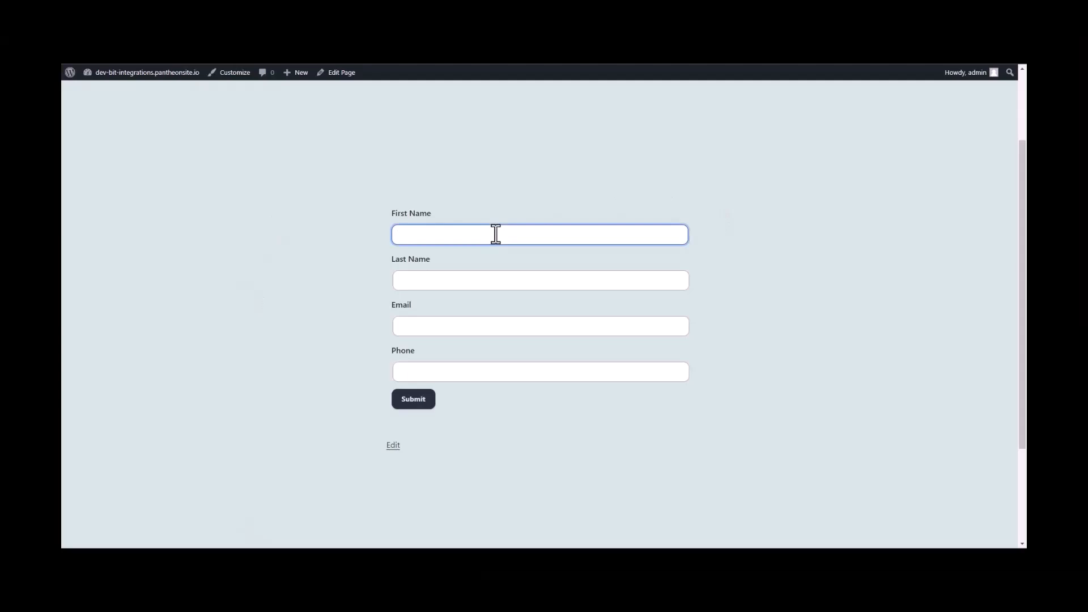
{"action": "type", "text": "Bit"}
{"action": "key", "text": "Tab"}
{"action": "type", "text": "Integra"}
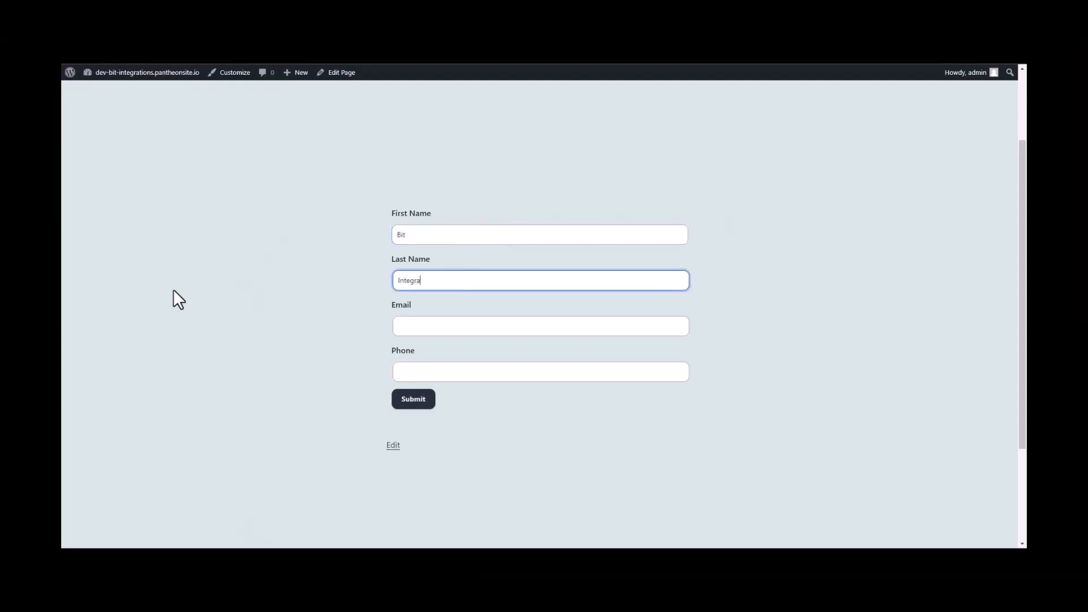
{"action": "type", "text": "tions"}
{"action": "left_click", "coordinate": [416, 333]}
{"action": "left_click", "coordinate": [416, 369]}
{"action": "type", "text": "444555"}
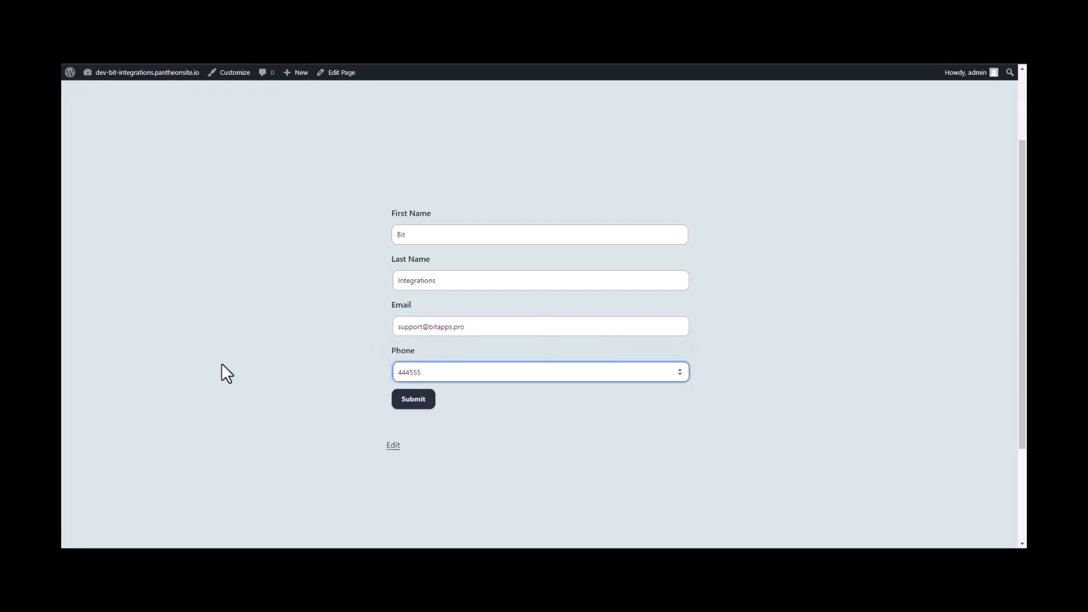
{"action": "type", "text": "666"}
{"action": "left_click", "coordinate": [413, 396]}
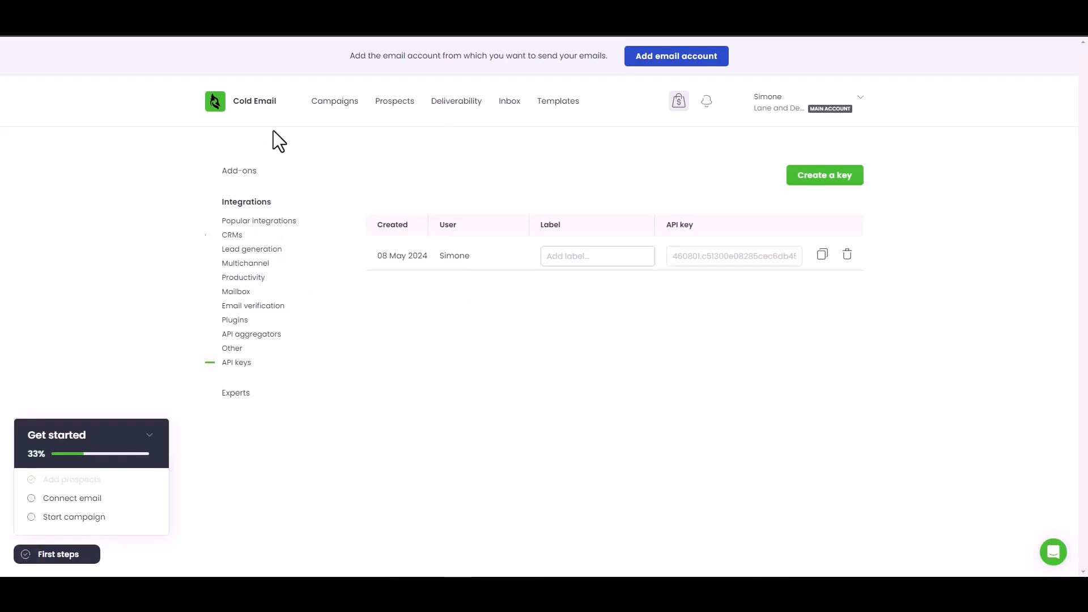
Step: Open the Prospects page in Woodpecker to find the new Bit Integrations prospect
{"action": "left_click", "coordinate": [401, 106]}
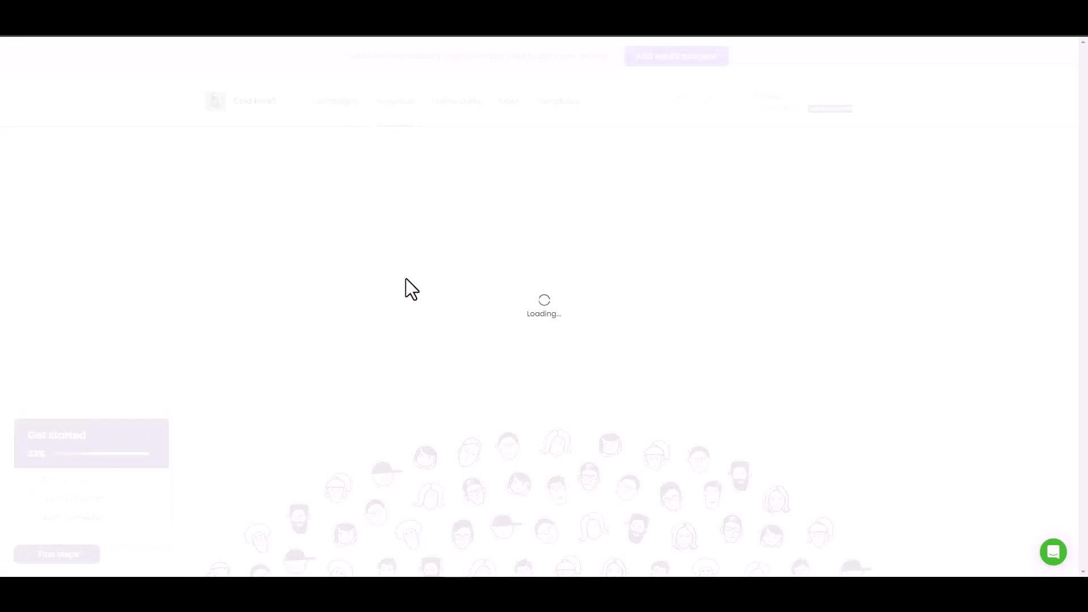